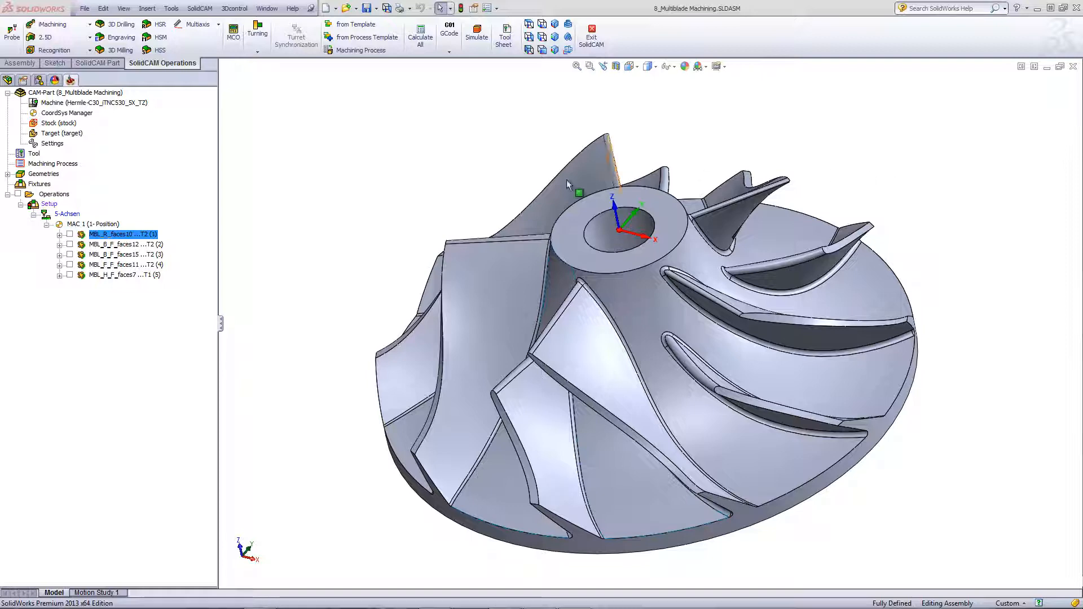
- Open the MBL_R_faces10 roughing operation for editing and look through the available multiblade technologies
double_click(120, 234)
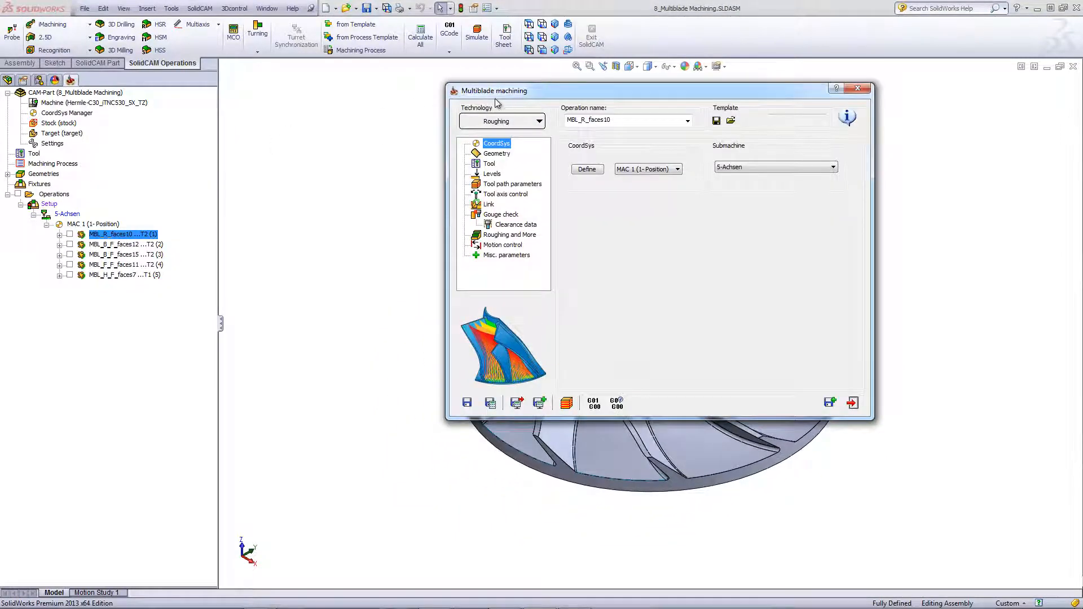
click(520, 126)
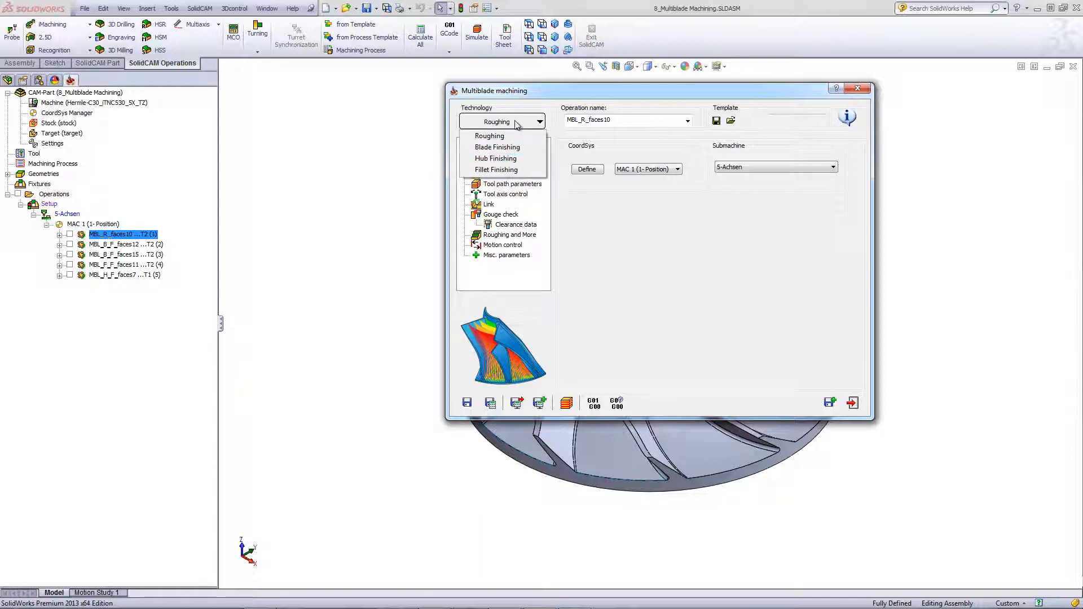
click(646, 228)
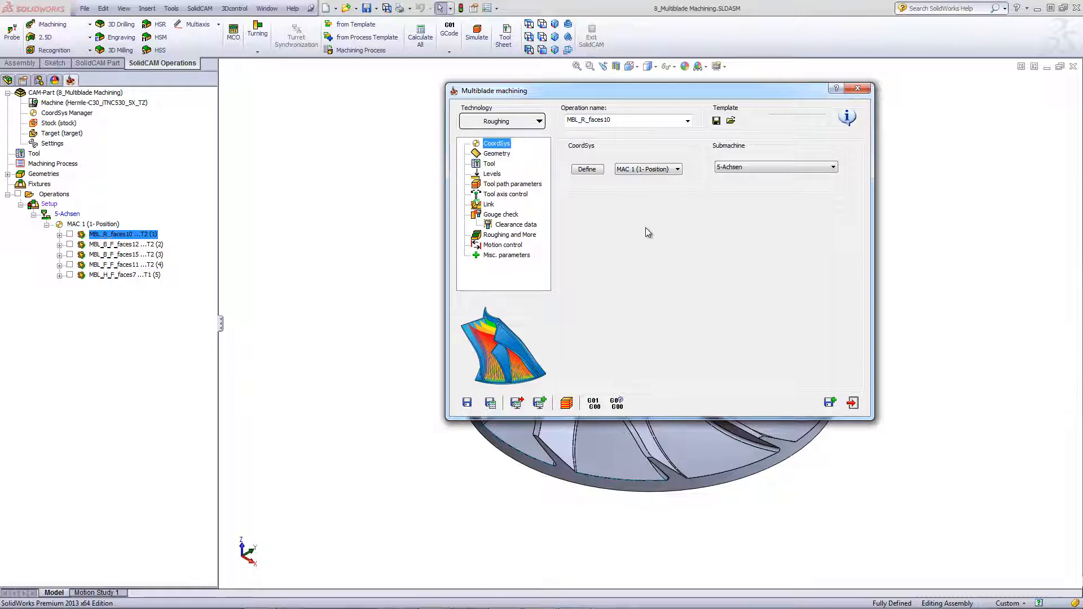
- Show the blade, splitter and fillet faces of the operation's geometry on the impeller model
click(499, 155)
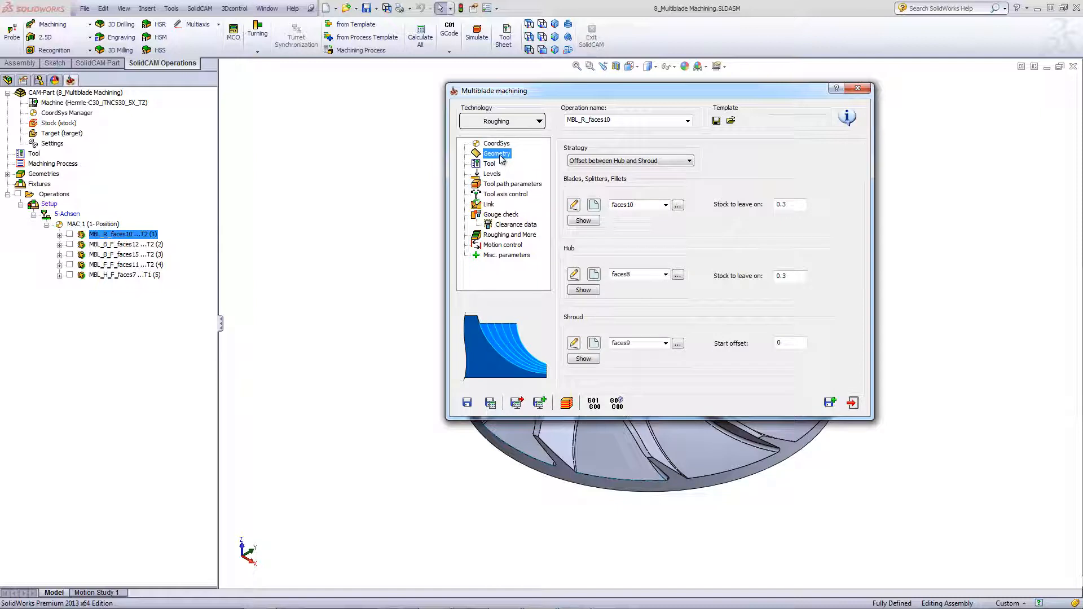
click(637, 204)
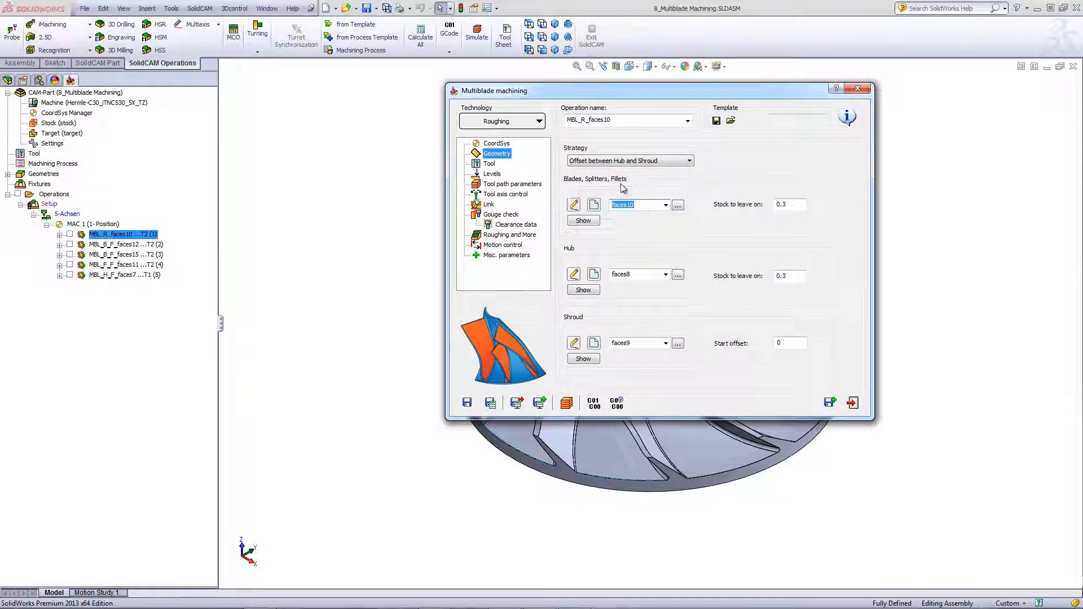
click(591, 224)
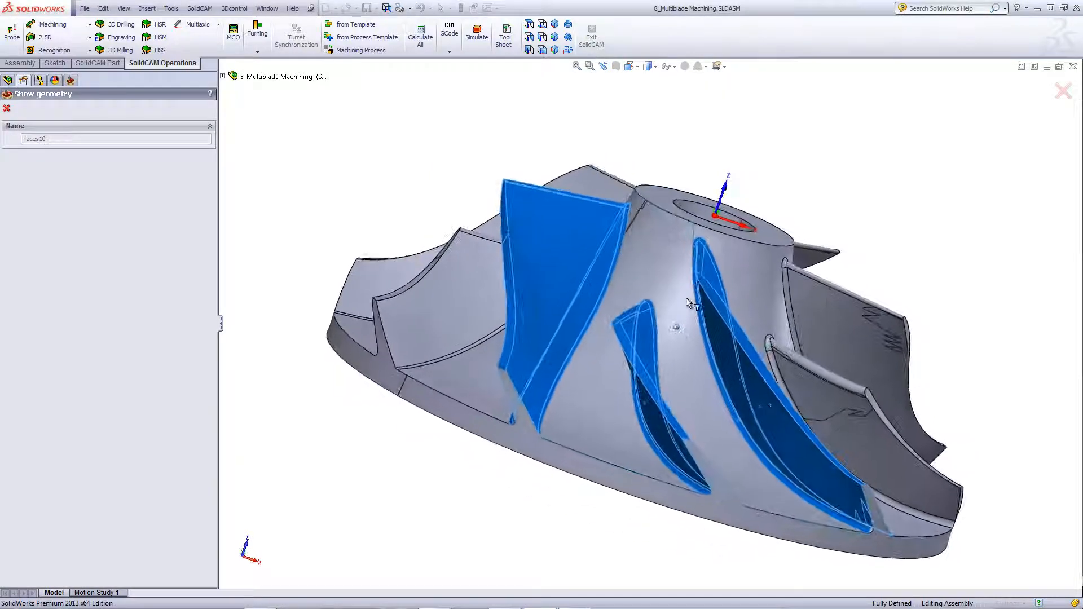
middle_drag(686, 297, 617, 282)
scroll(622, 278, down, 1)
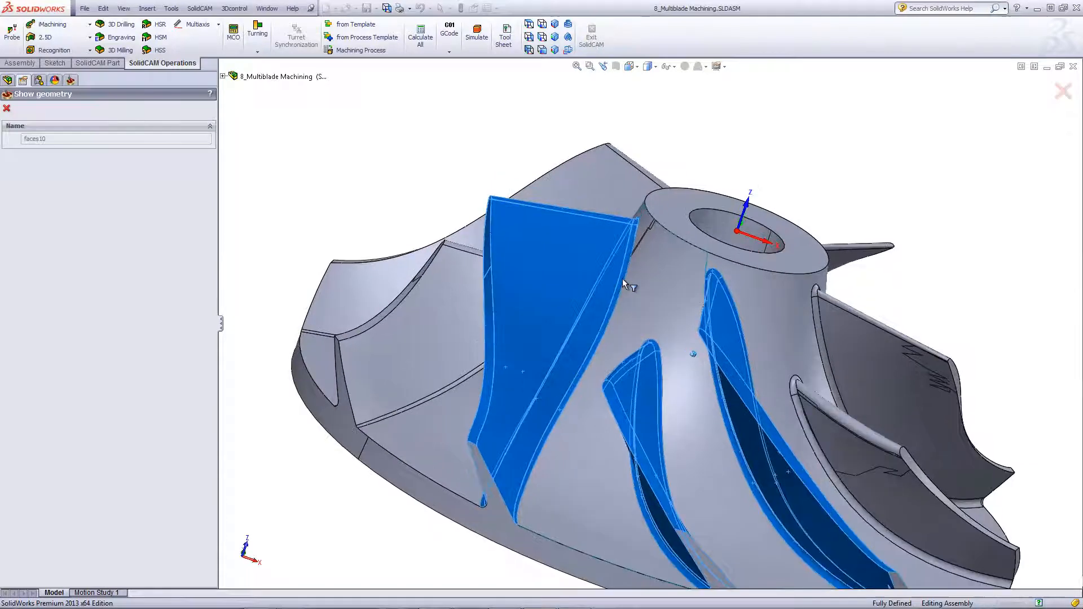
click(7, 108)
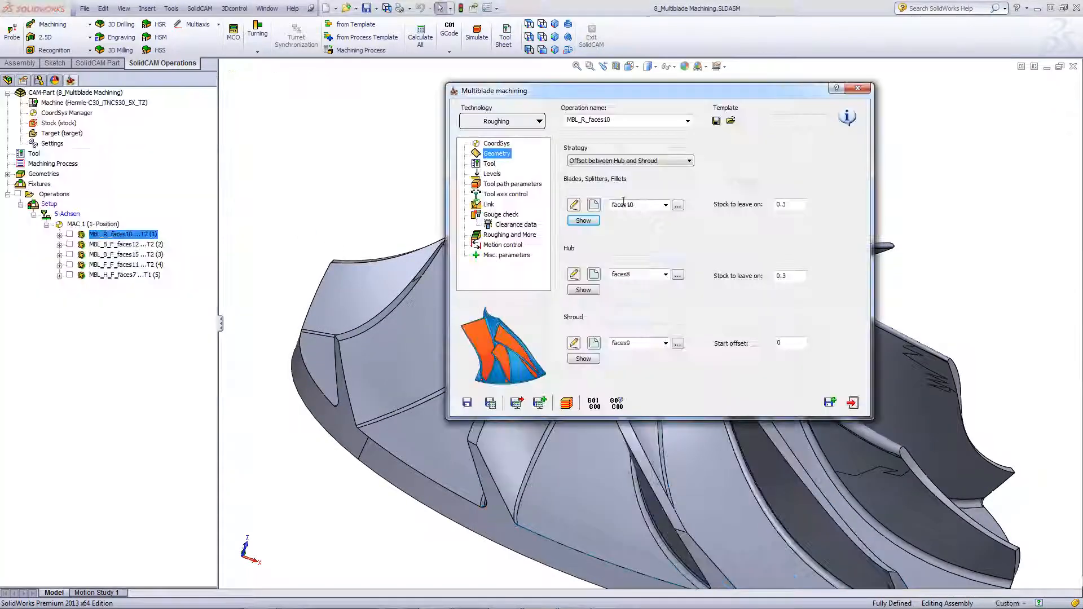
- Show the operation's hub faces and shroud faces on the impeller model, one set after the other
double_click(638, 273)
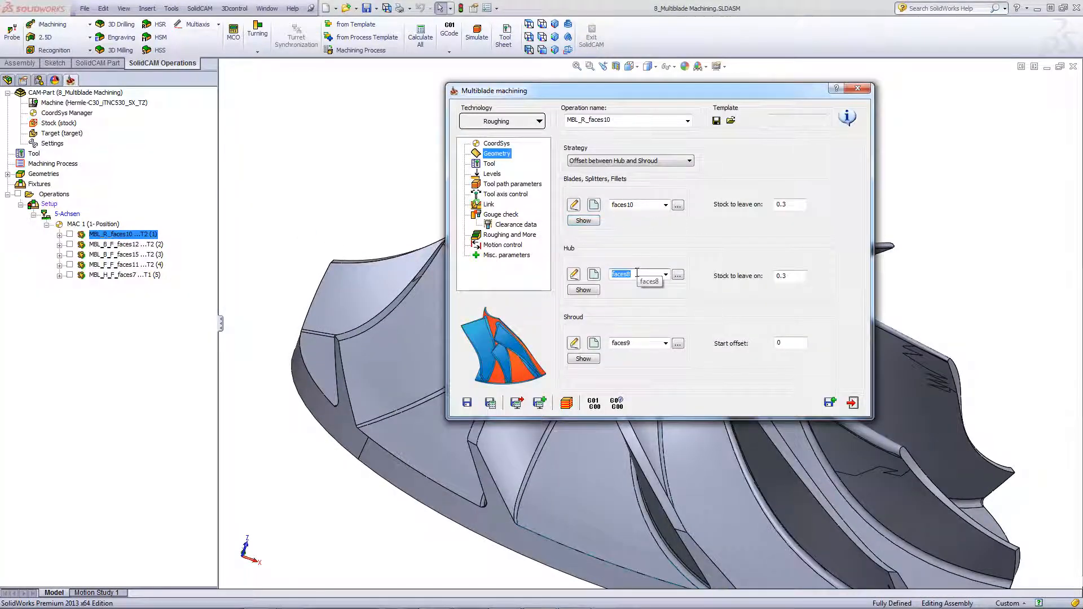
click(584, 289)
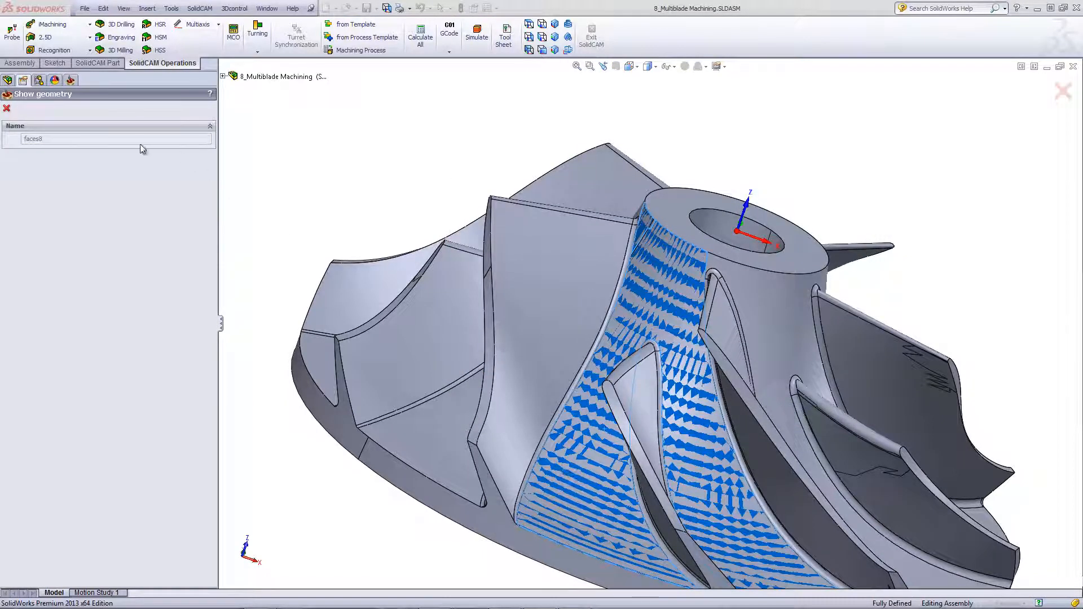
click(7, 108)
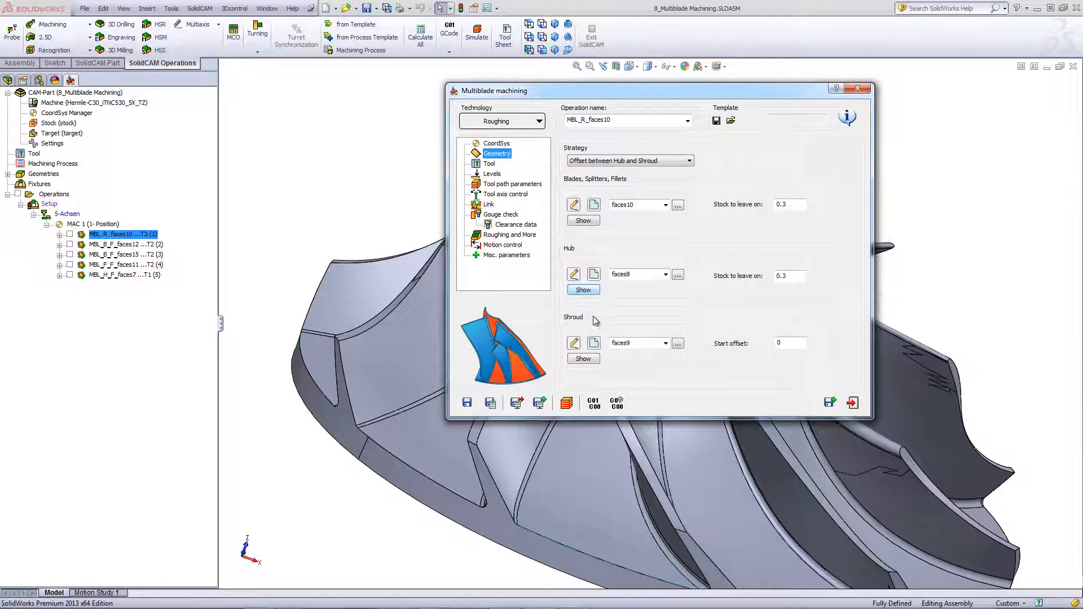
click(592, 359)
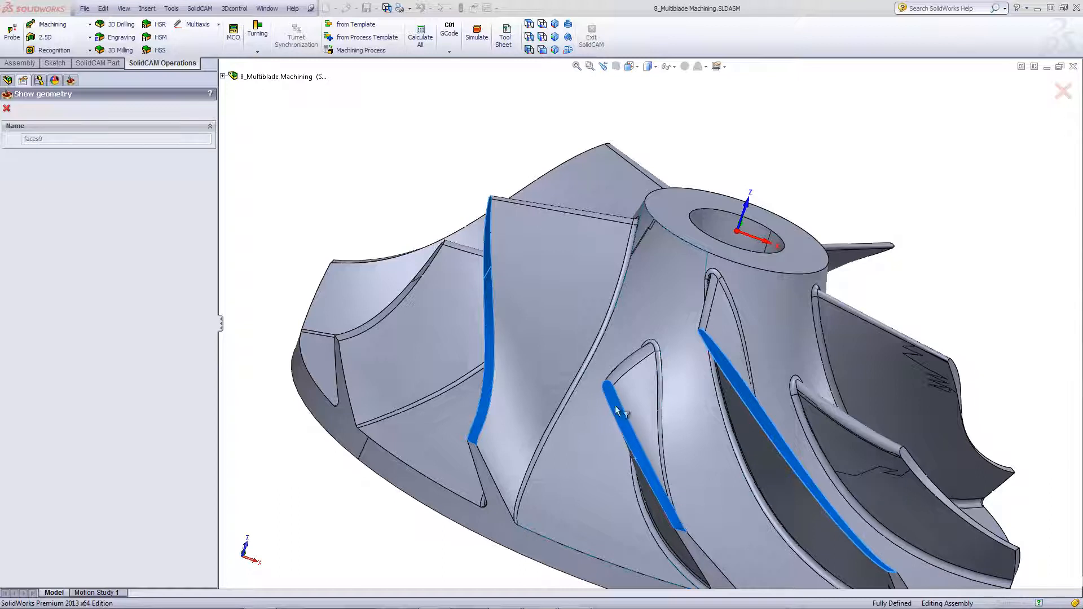
click(7, 109)
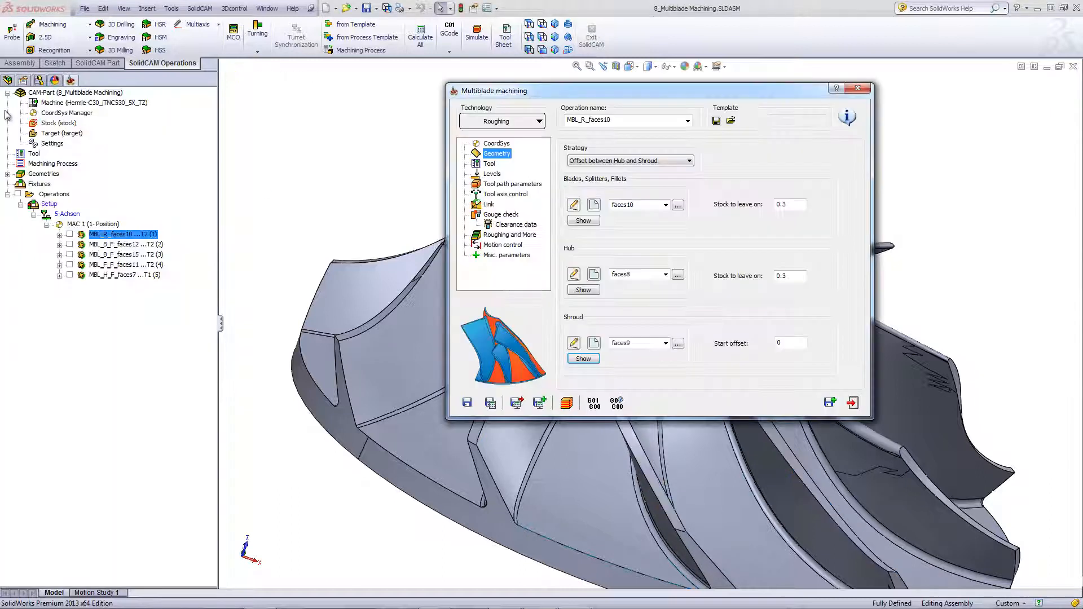
- Review the roughing operation's offset strategies, tool data, layer and slice numbers, tool axis control and link settings
click(587, 161)
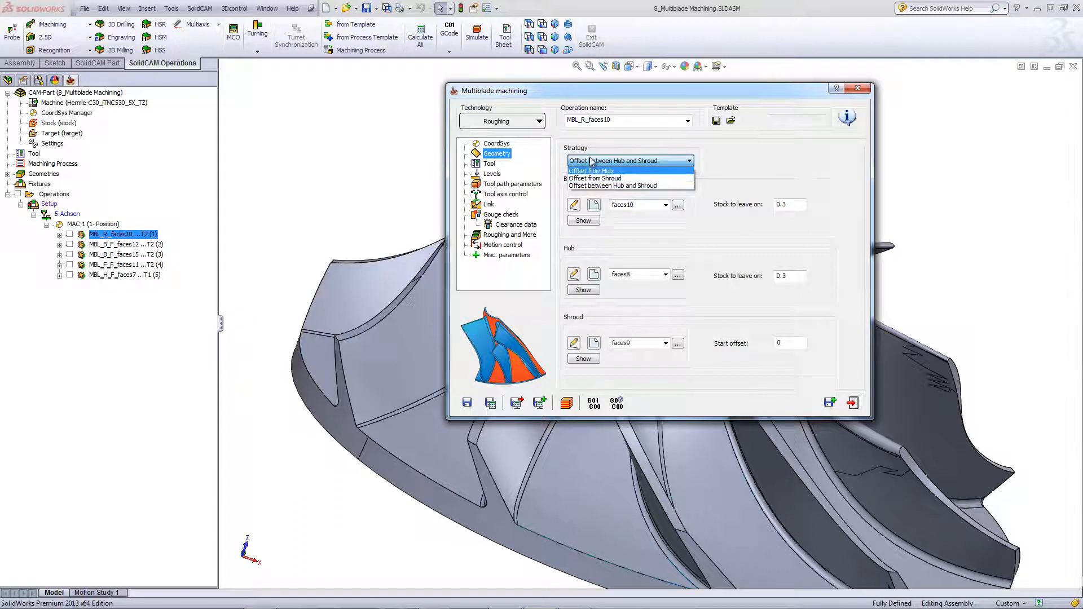
click(750, 158)
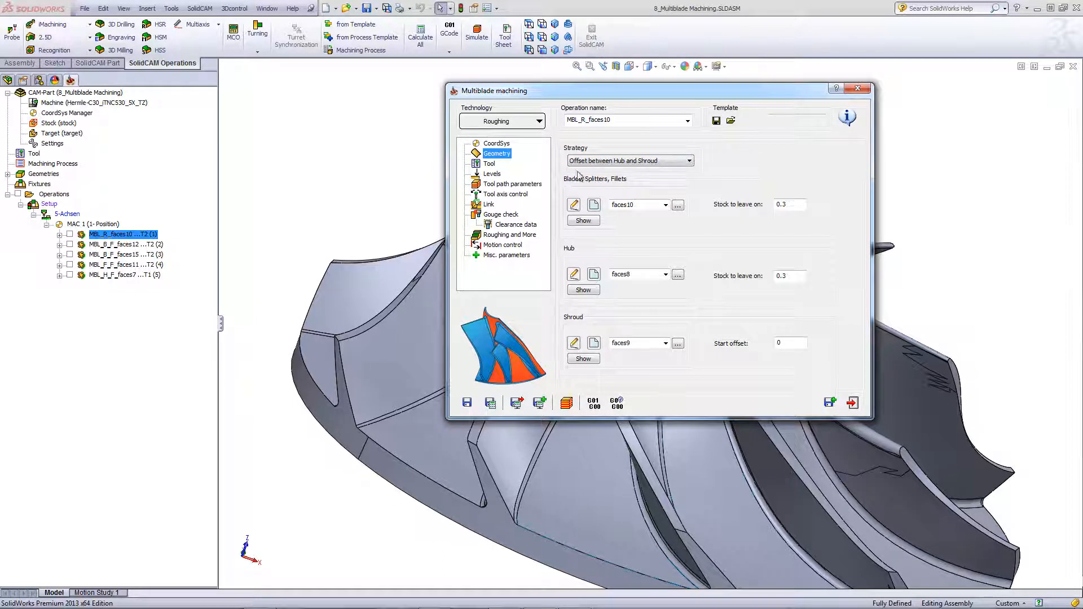
click(490, 165)
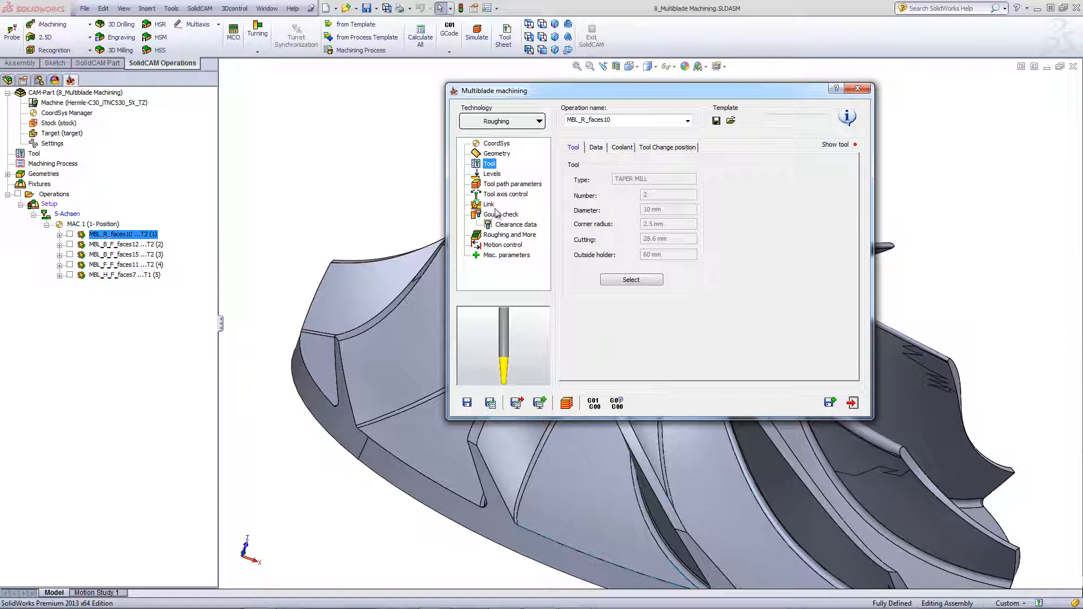
click(495, 186)
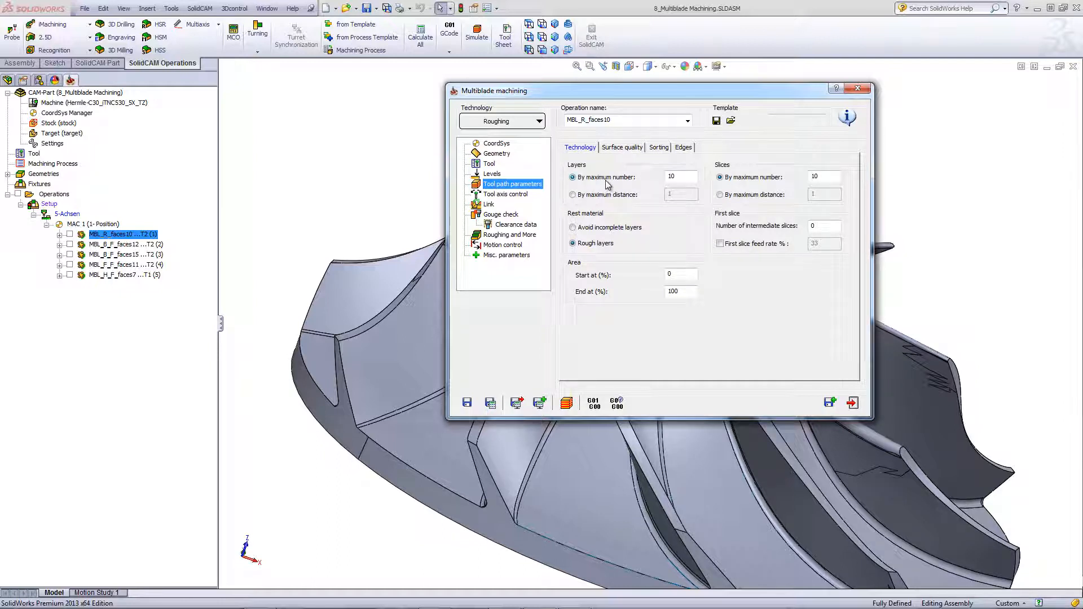
click(680, 176)
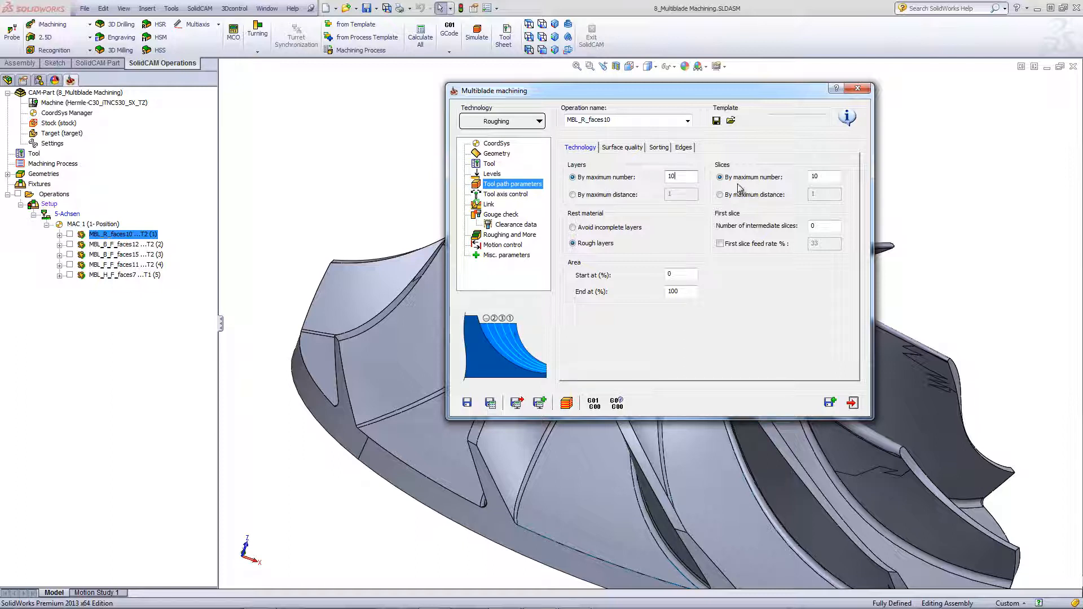
click(827, 177)
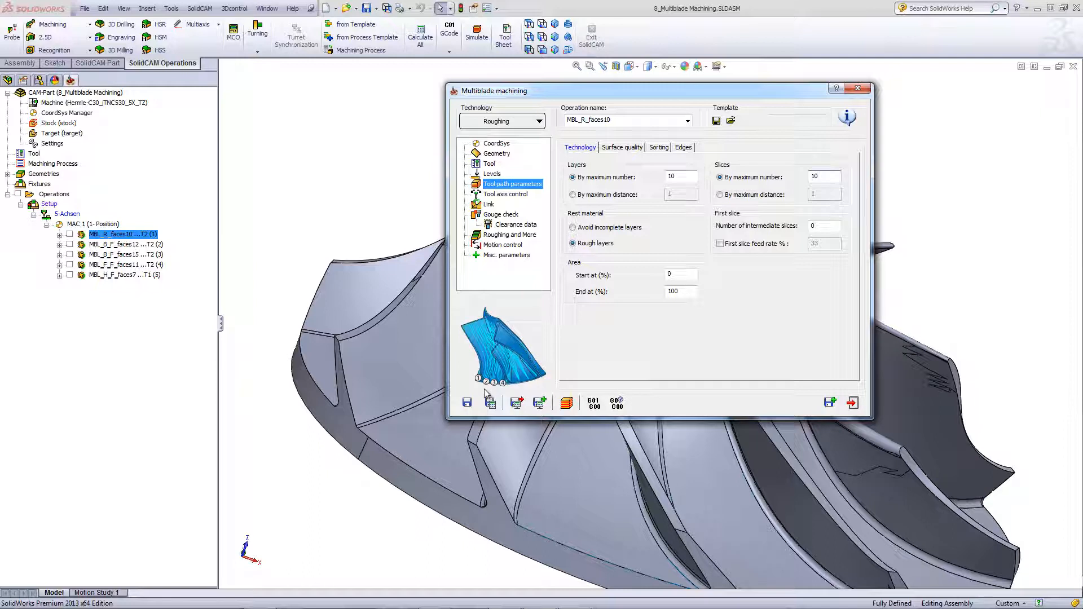
click(519, 194)
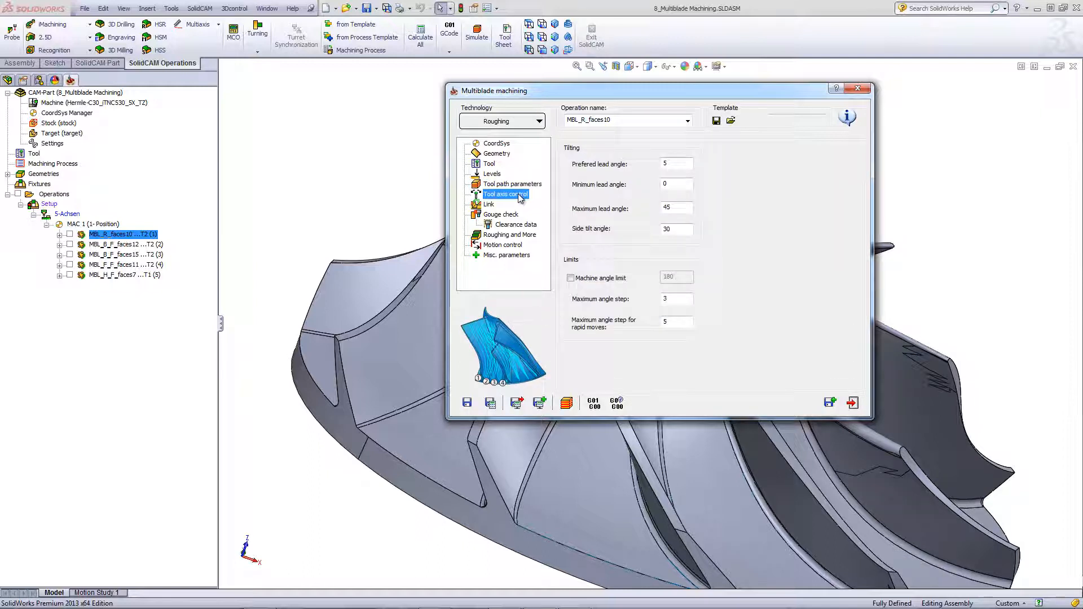
click(489, 206)
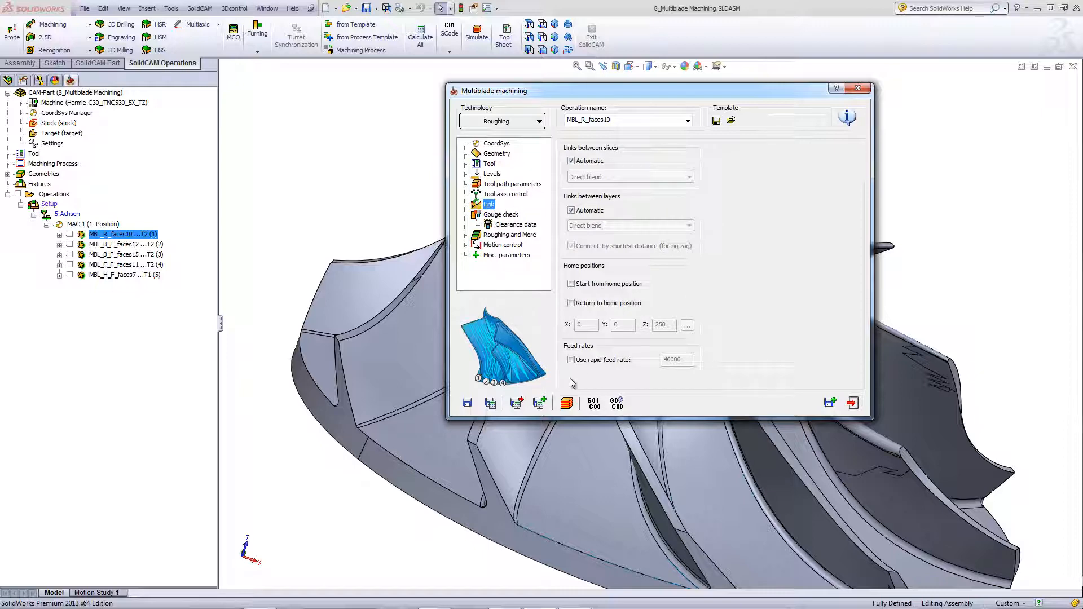
- Run the machine simulation of the roughing operation at increased speed and pause it to inspect the roughed segment
click(566, 402)
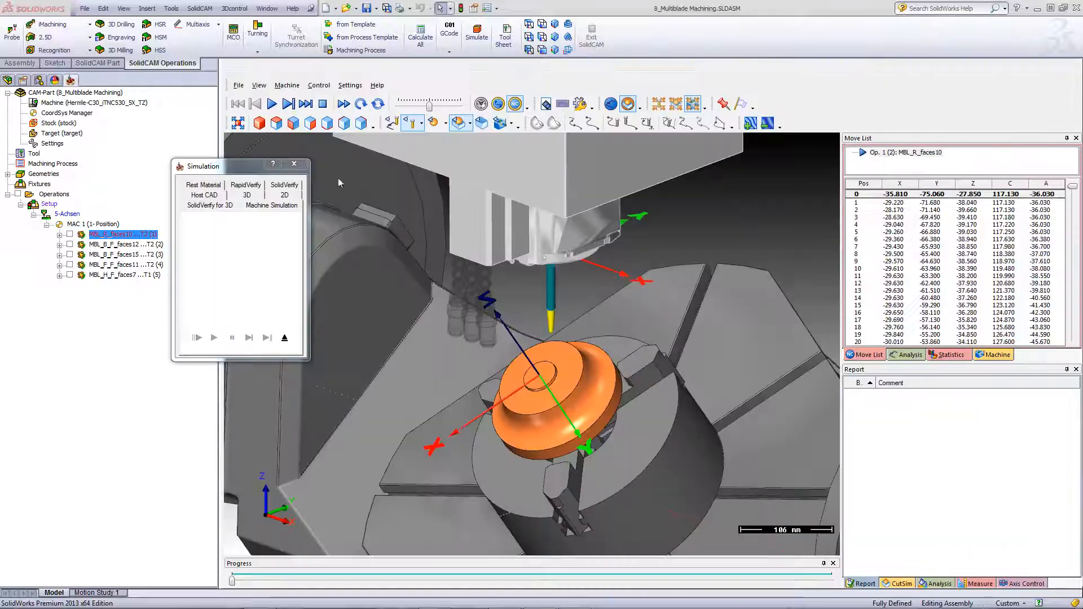
click(272, 105)
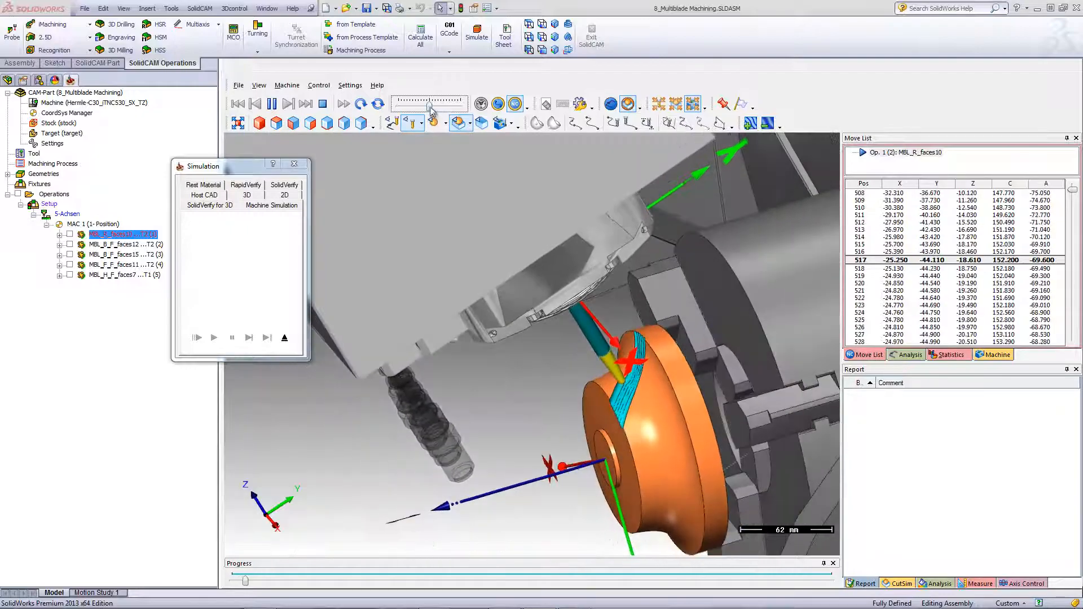
drag(430, 107, 438, 108)
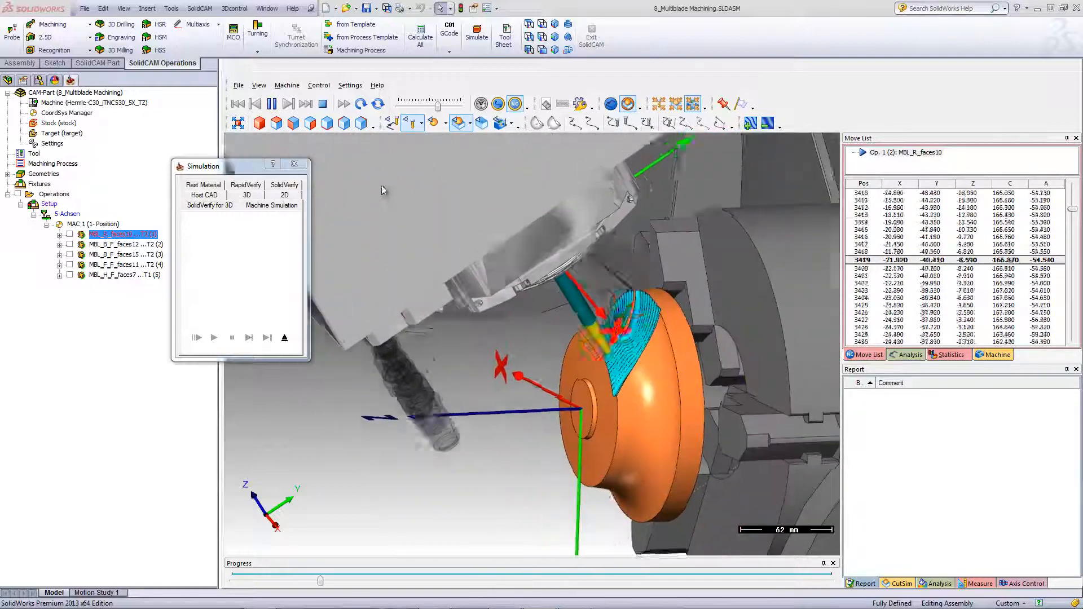
click(272, 104)
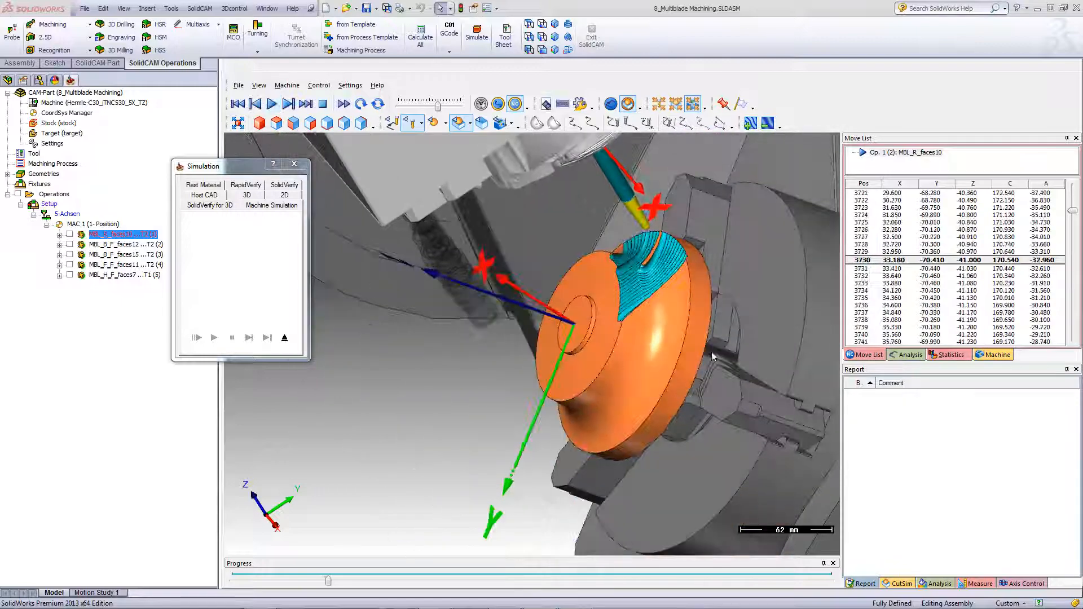
scroll(656, 296, up, 2)
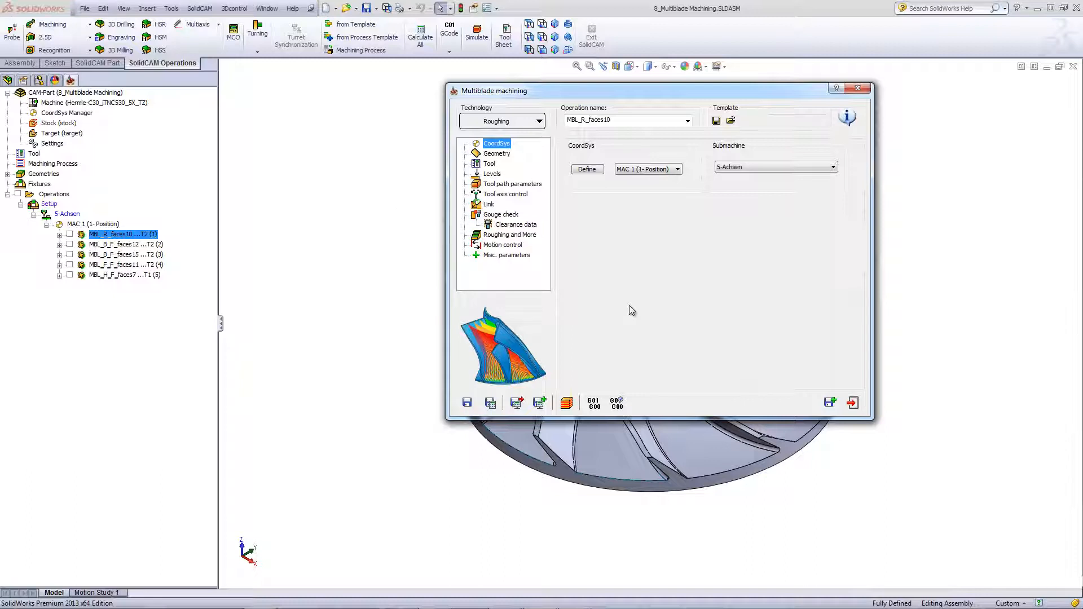
- Set the roughing operation's rotation to 5 segments and choose to machine all of them
click(510, 238)
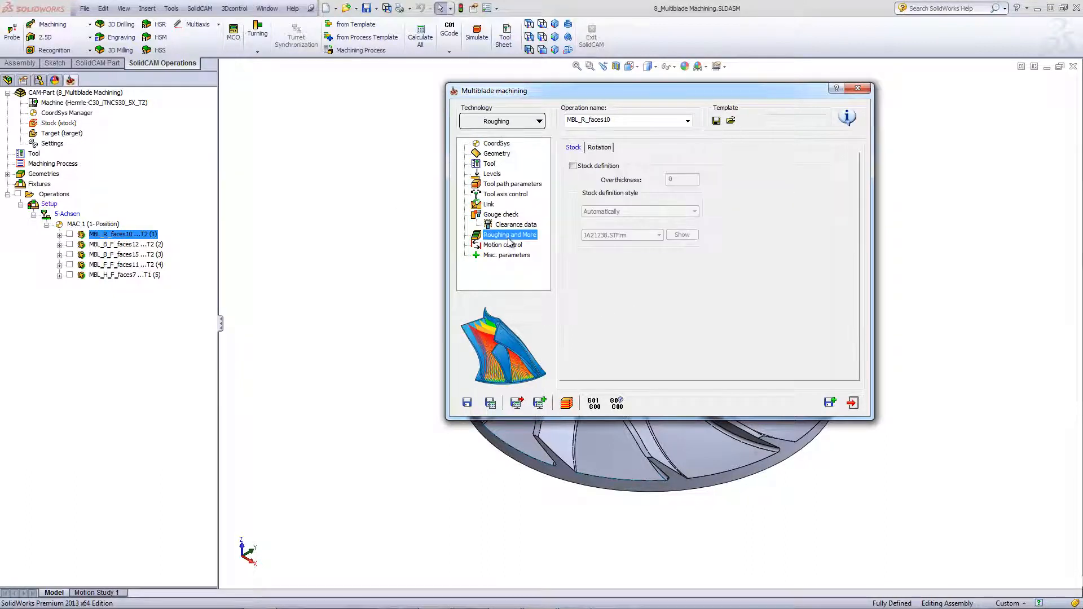
click(600, 148)
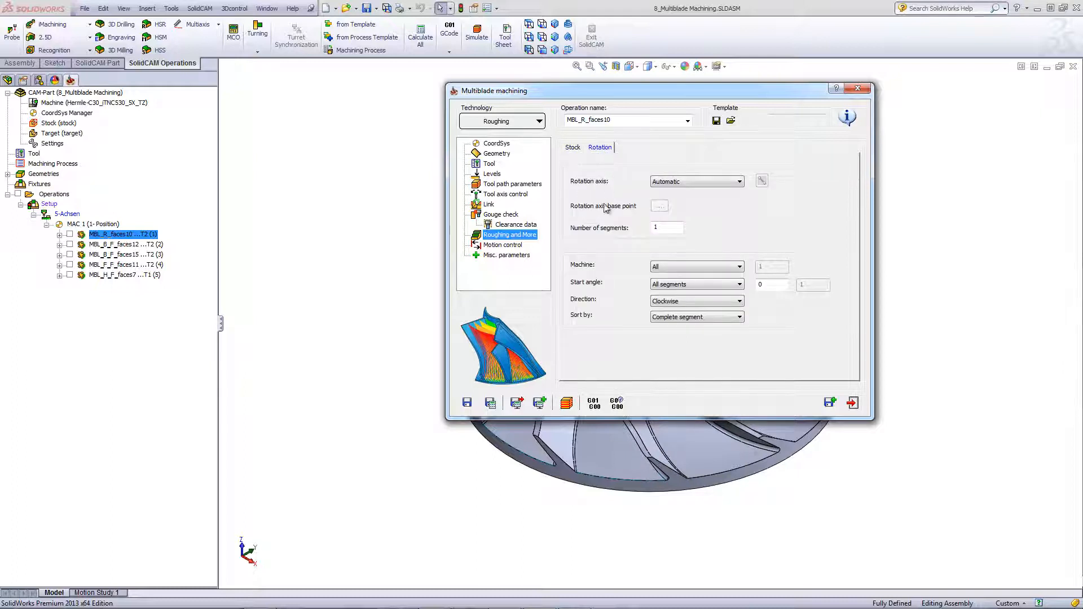
click(657, 228)
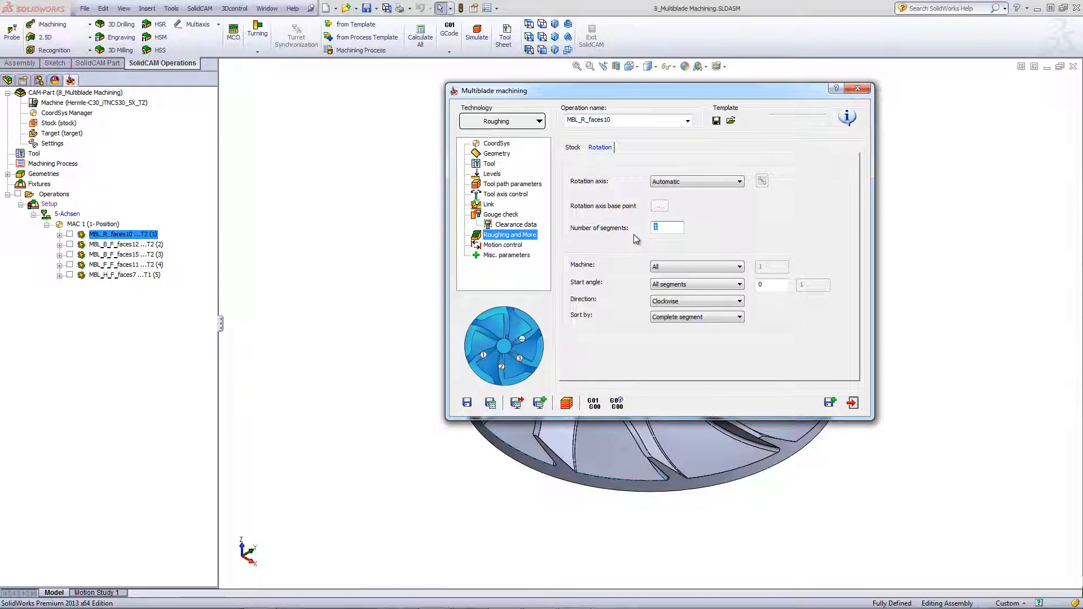
text(5)
drag(642, 101, 348, 148)
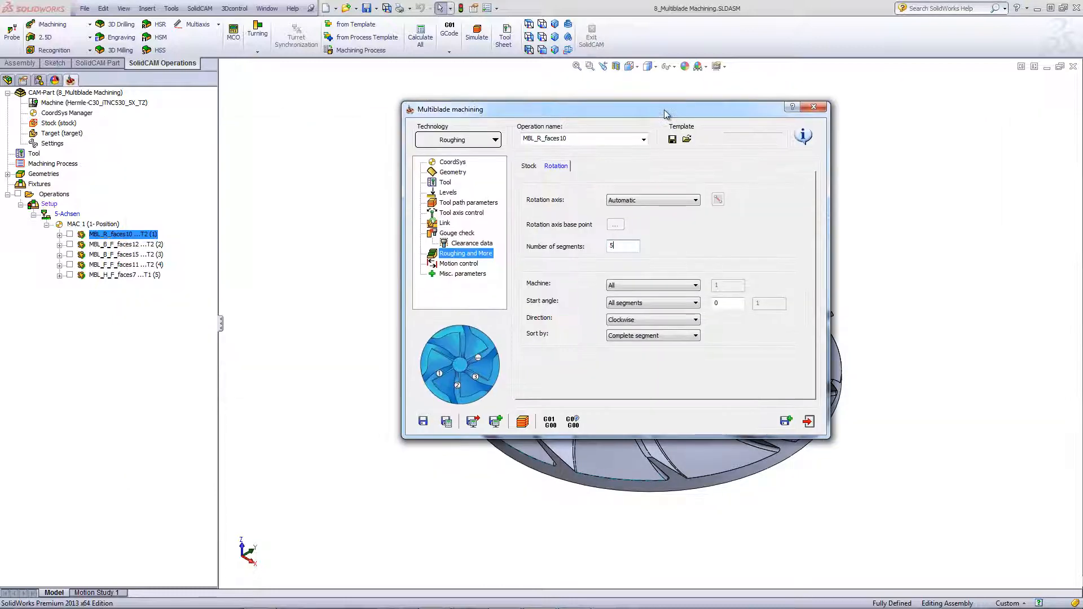
click(626, 288)
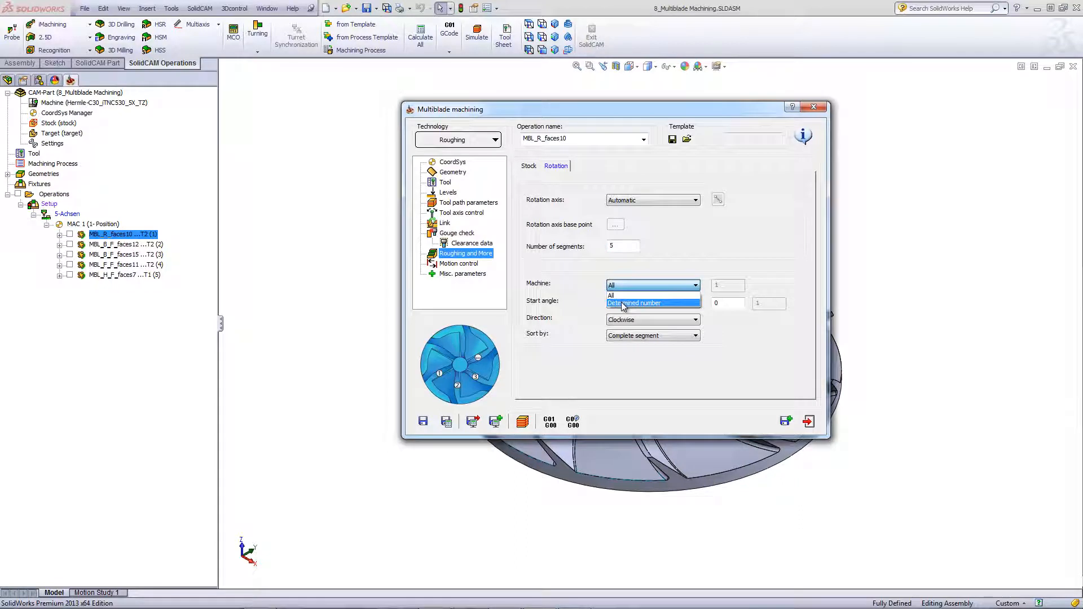
click(624, 296)
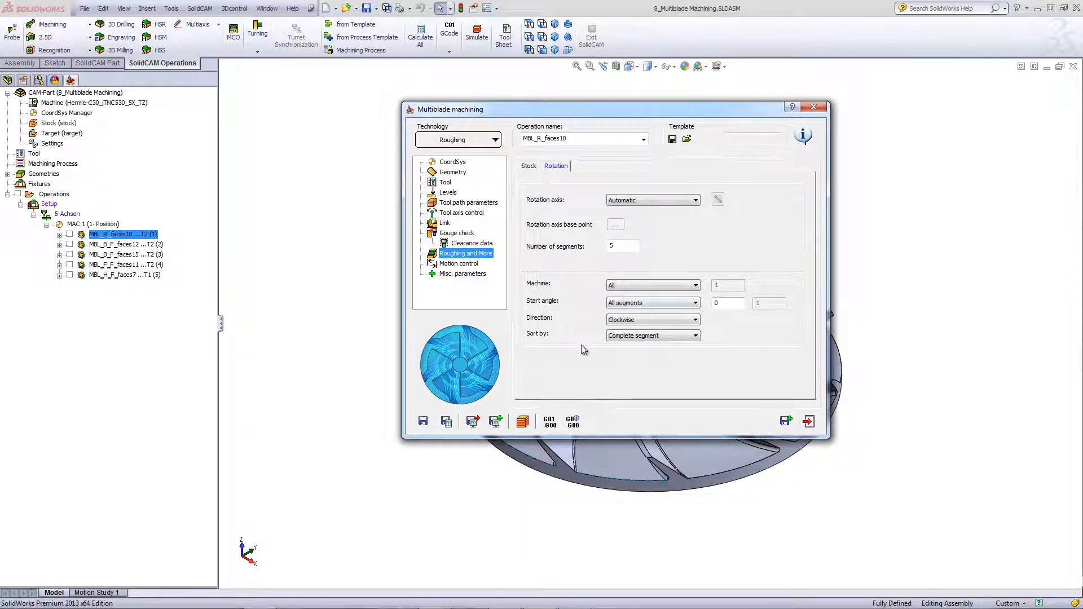
- Try sorting the segment machining by slice, by layer and by complete segment
click(643, 338)
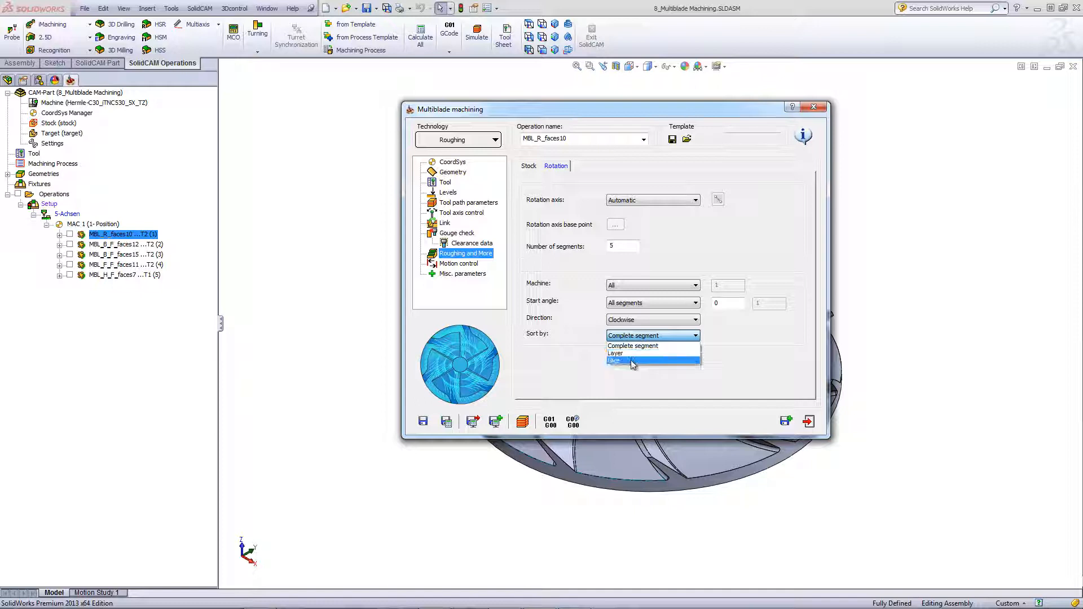
click(634, 361)
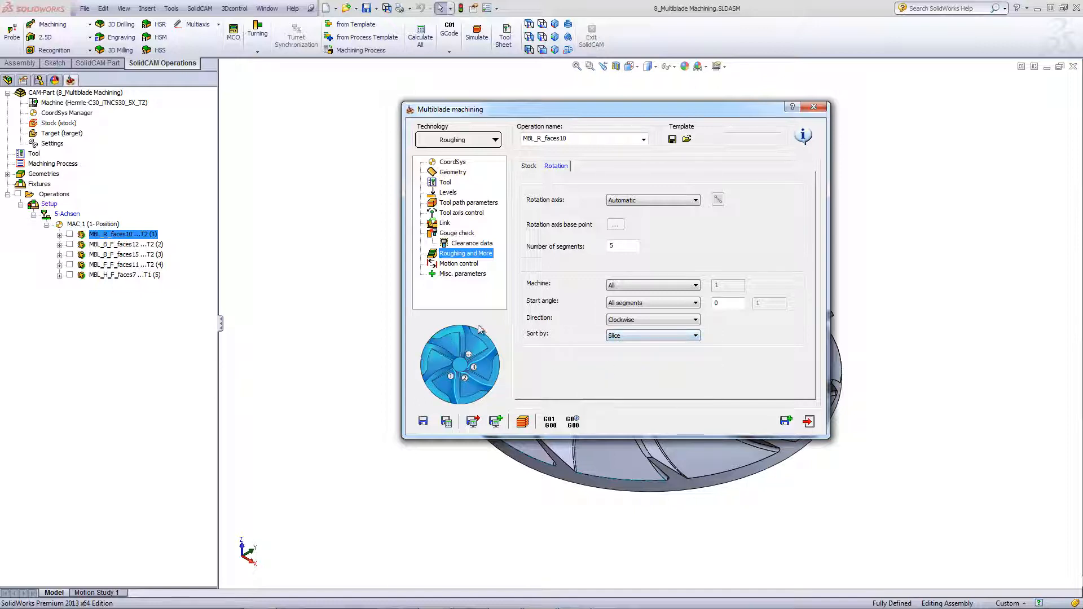
click(627, 337)
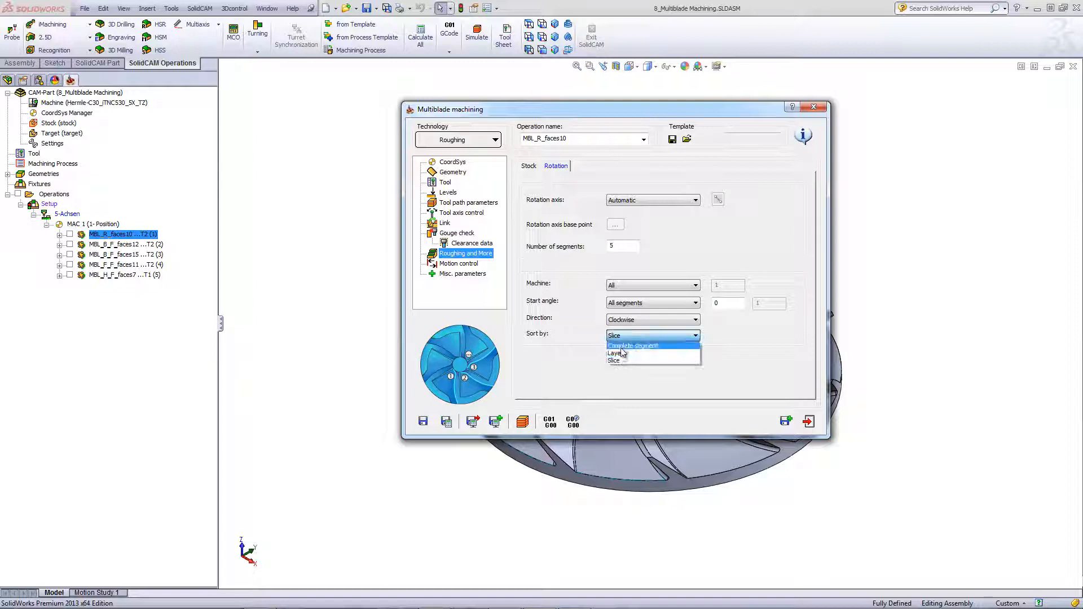
click(622, 355)
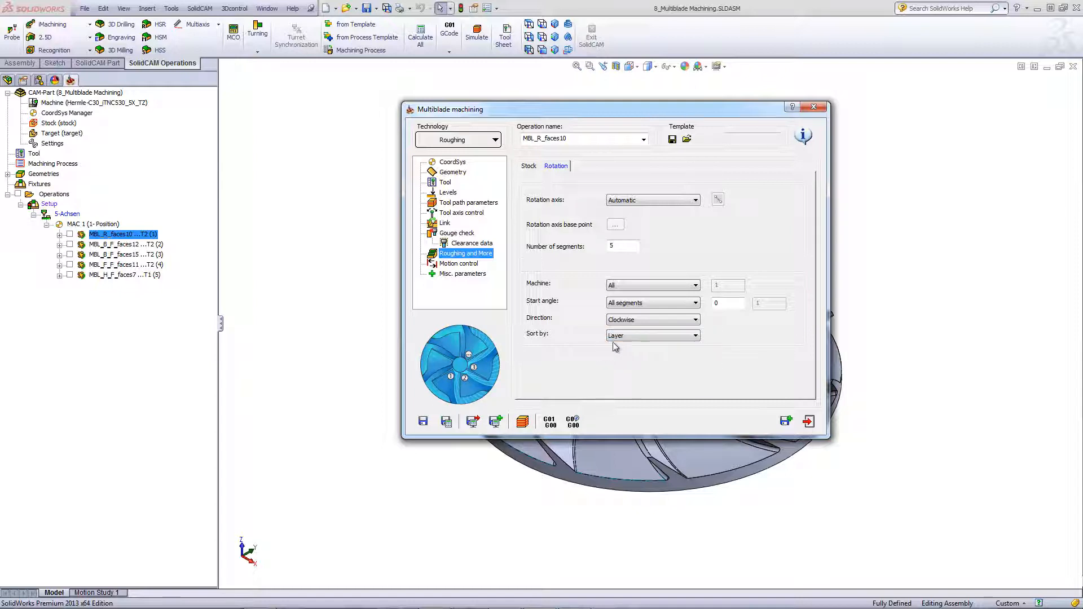
click(621, 337)
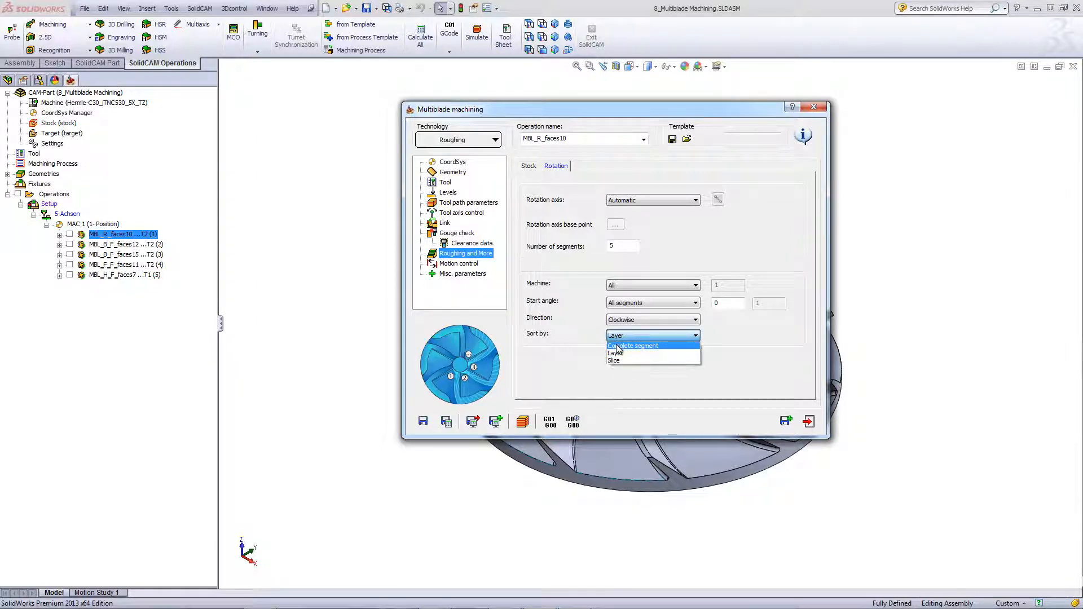
click(623, 343)
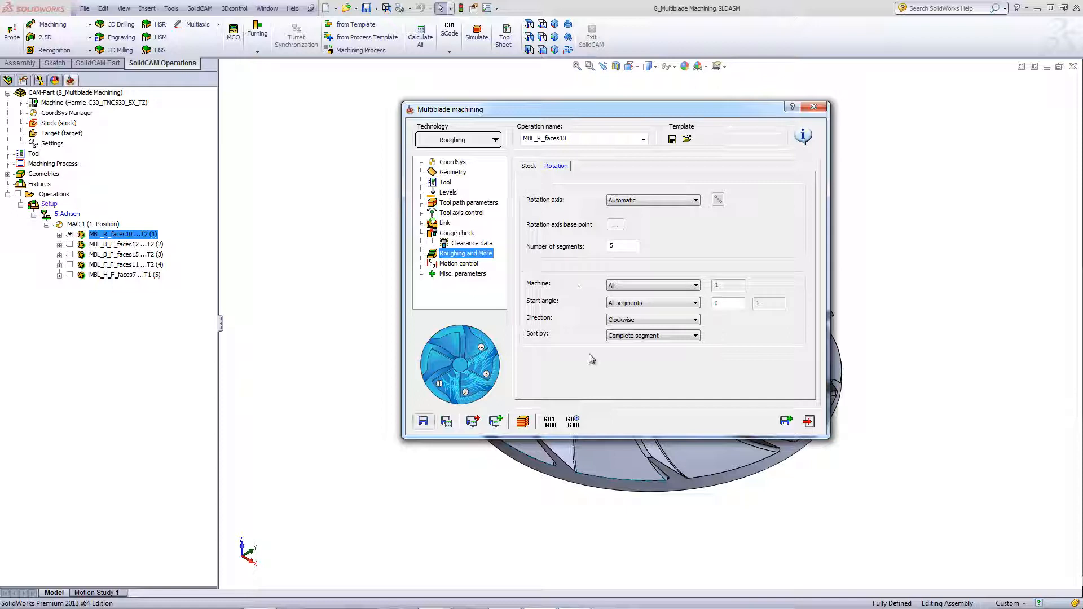
- Sort the roughing operation's segment machining by layer, and save and calculate the operation
click(624, 337)
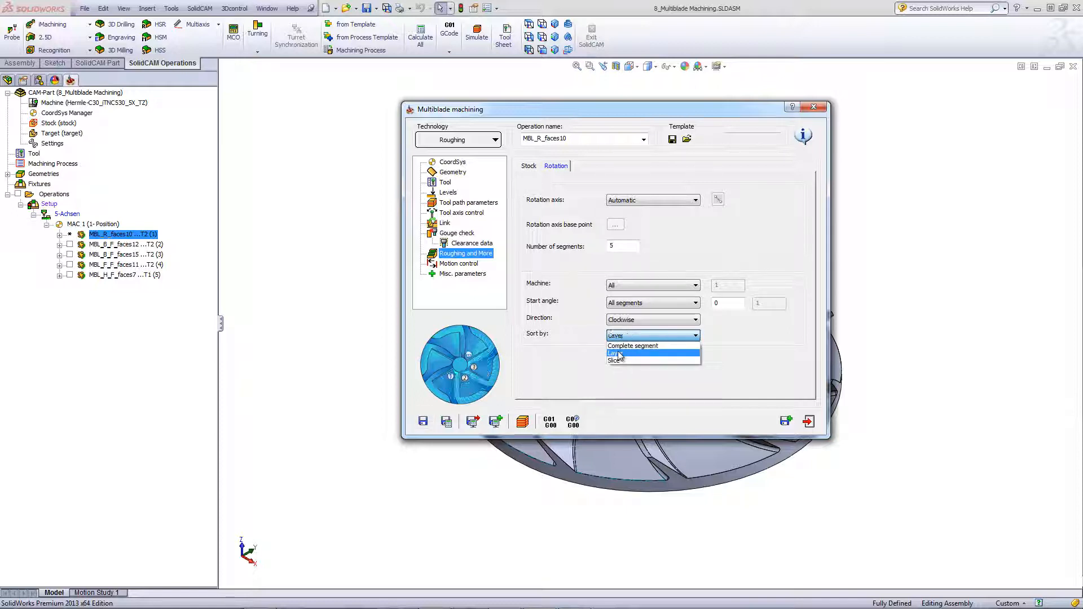
click(620, 353)
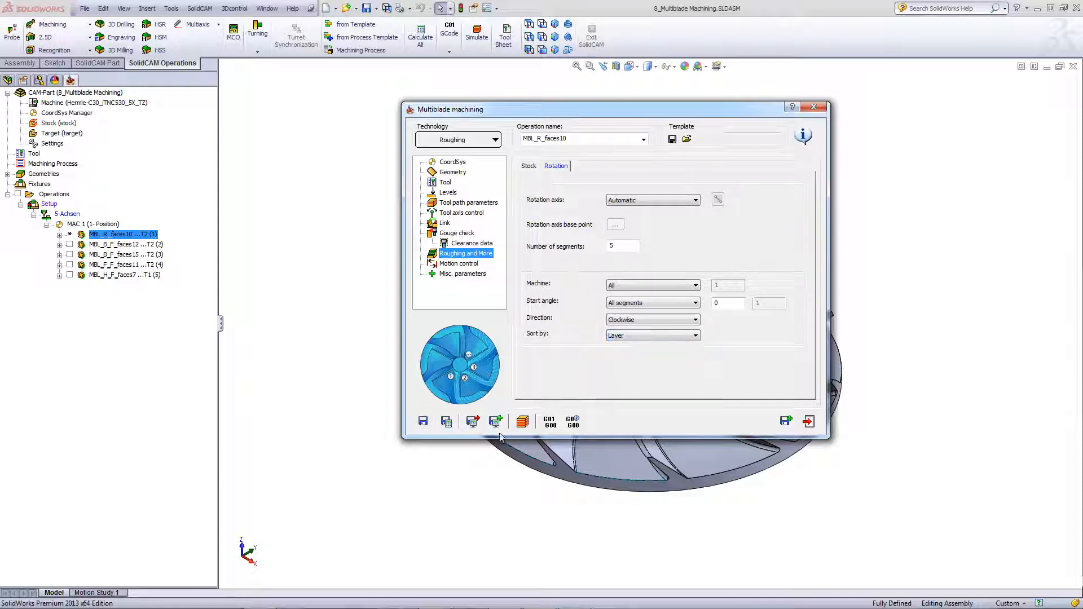
click(446, 422)
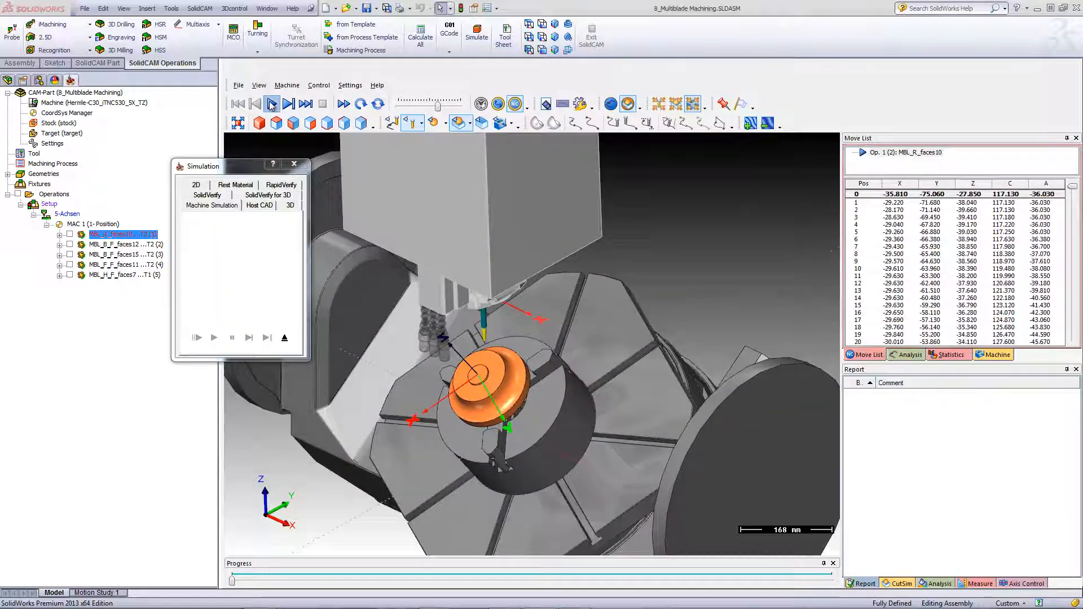
- Run the machine simulation of the five-segment roughing and pause it to inspect the roughed areas around the impeller
click(272, 105)
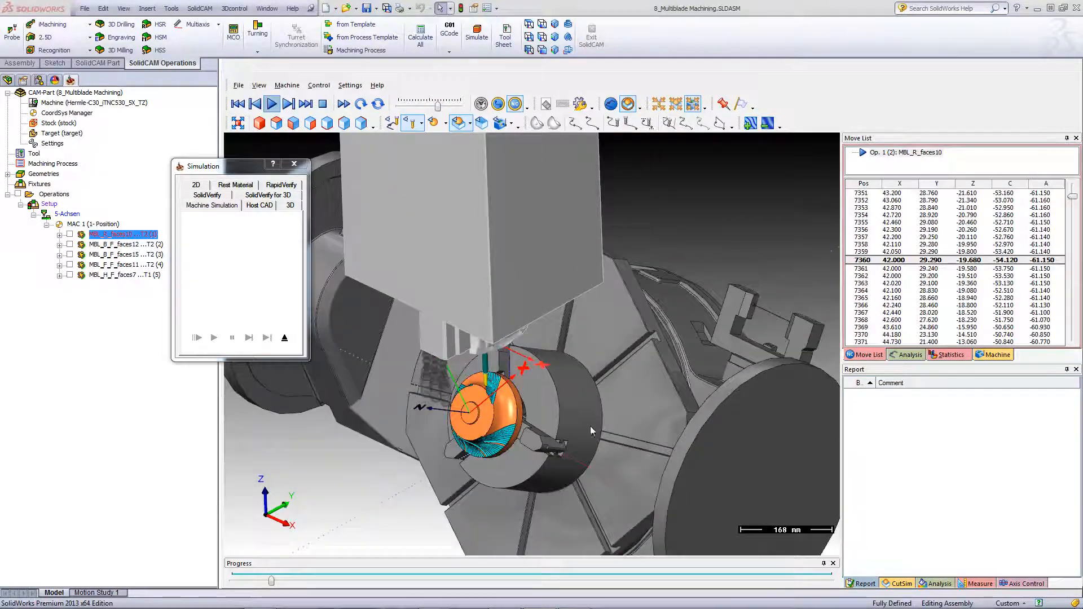
middle_drag(520, 457, 422, 417)
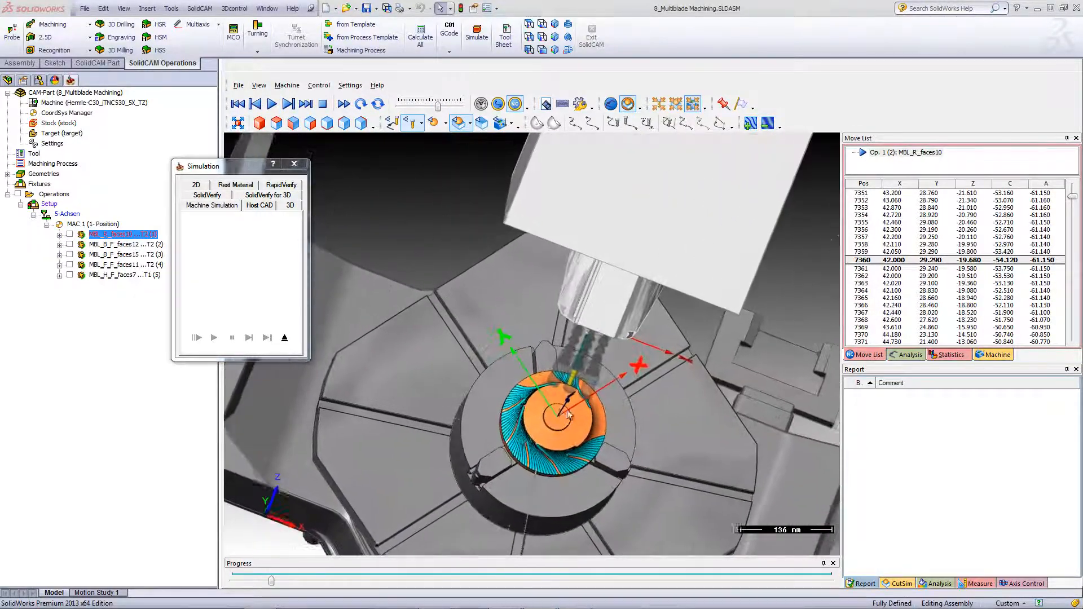
middle_drag(551, 387, 479, 437)
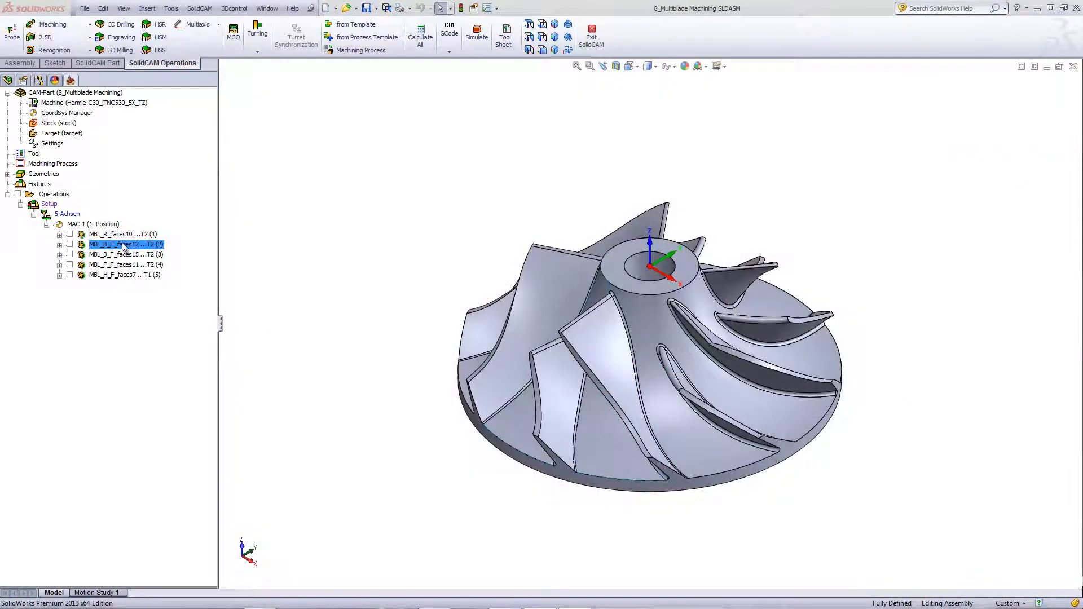
- Open the blade finishing operation MBL_B_F_faces12 and show its blade faces on the impeller model
double_click(123, 247)
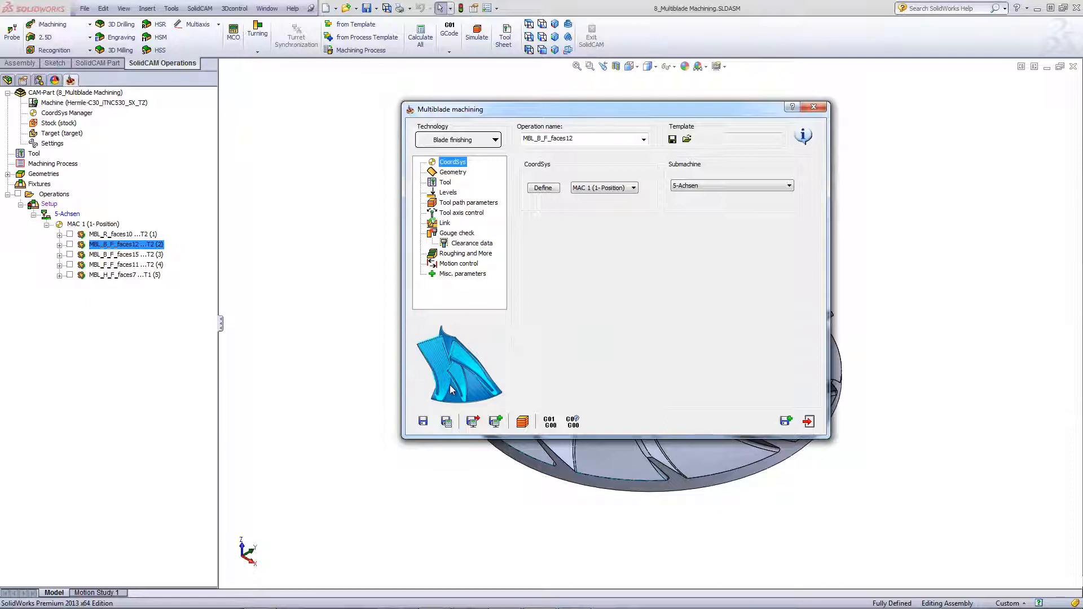
click(453, 173)
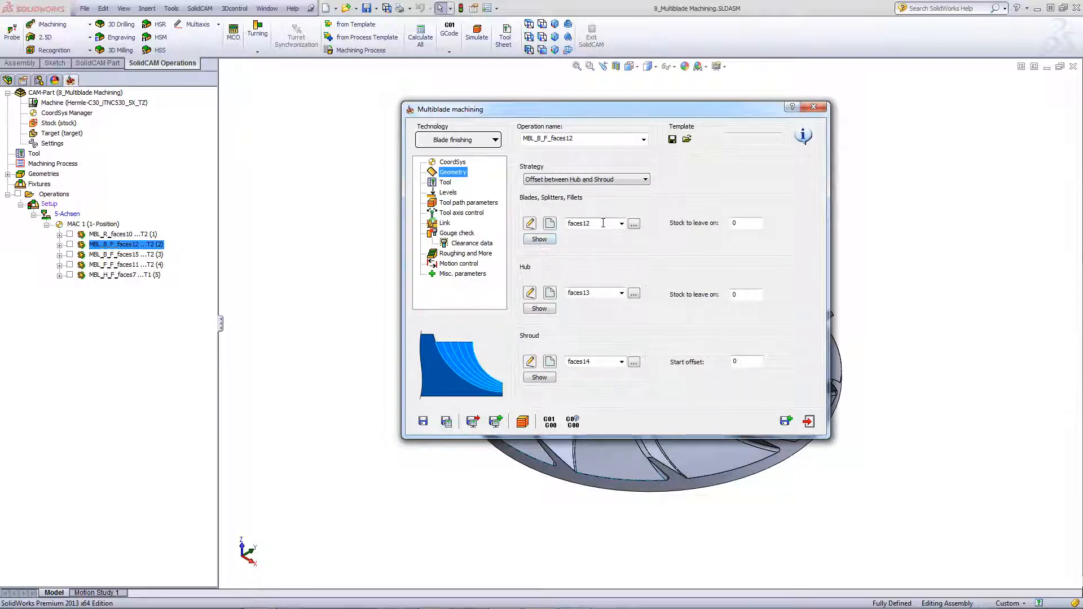
click(542, 241)
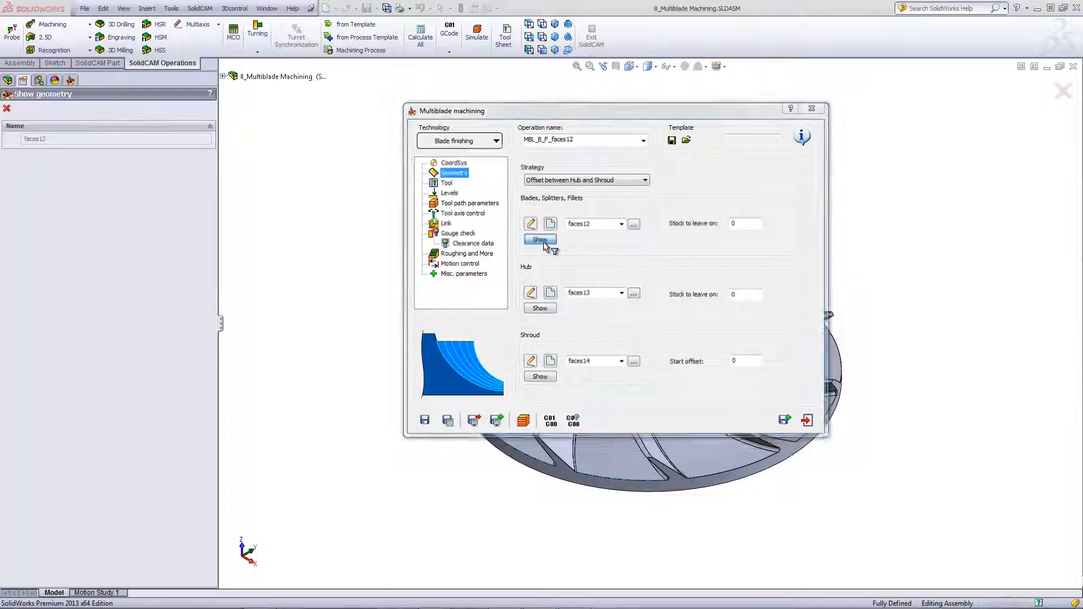
middle_drag(490, 256, 612, 353)
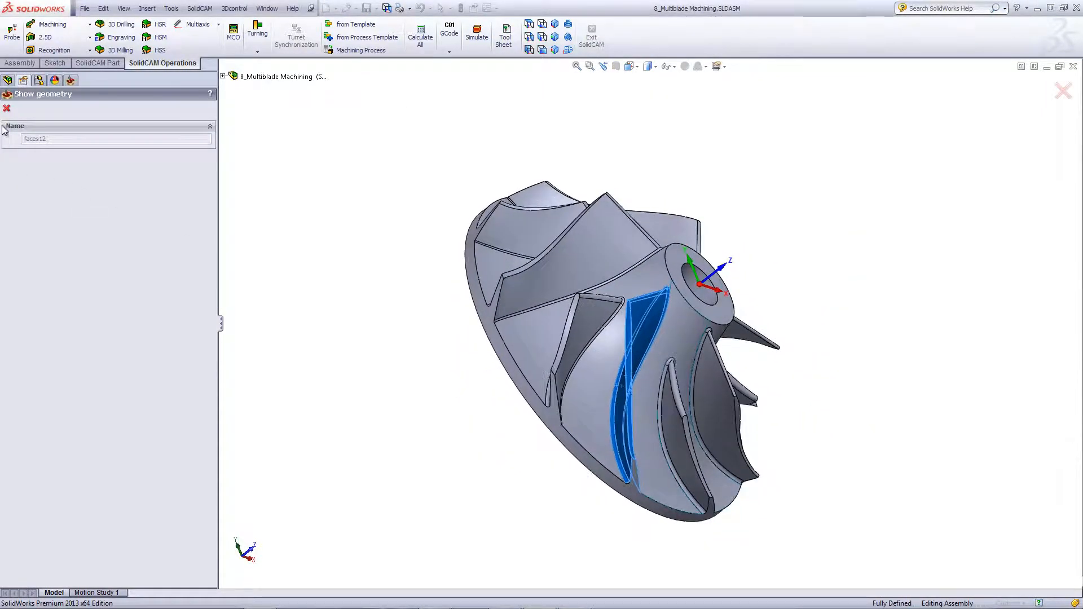
click(7, 108)
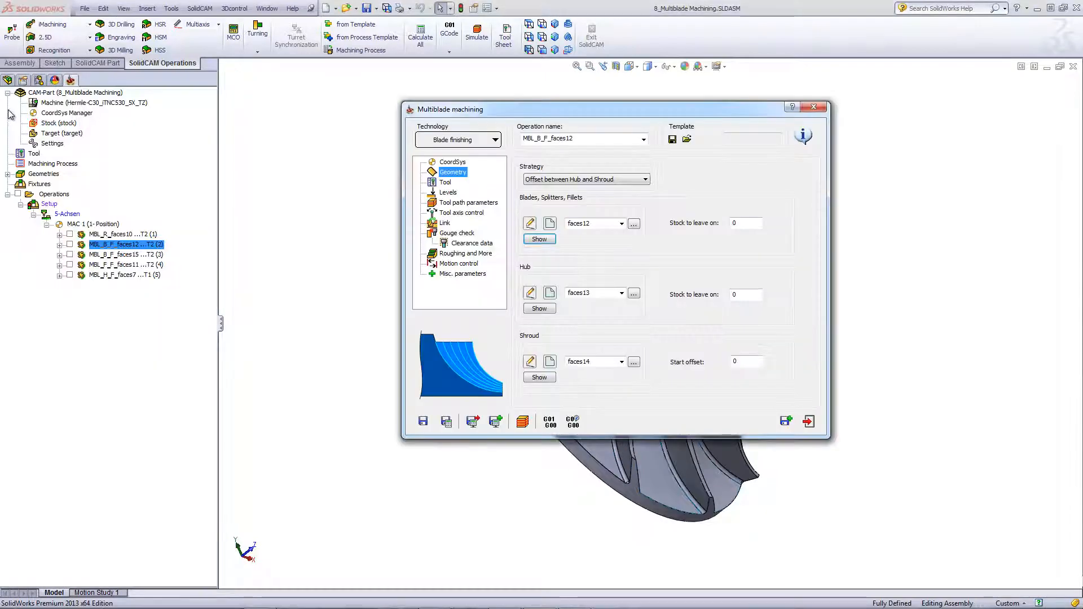
- Show the blade finishing operation's hub faces and shroud faces on the impeller, one set after the other
click(539, 308)
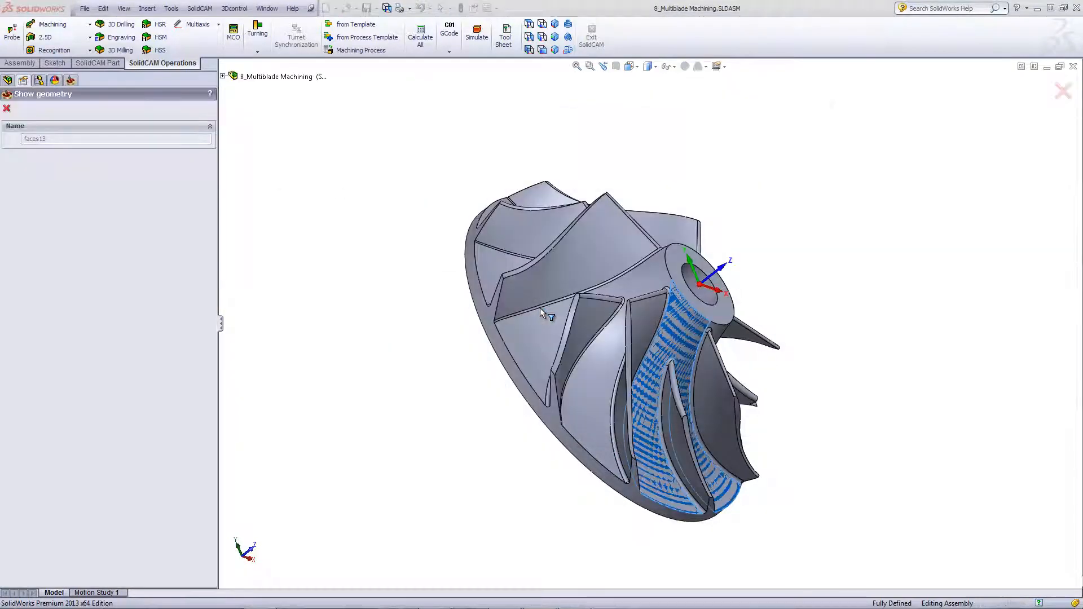
click(7, 107)
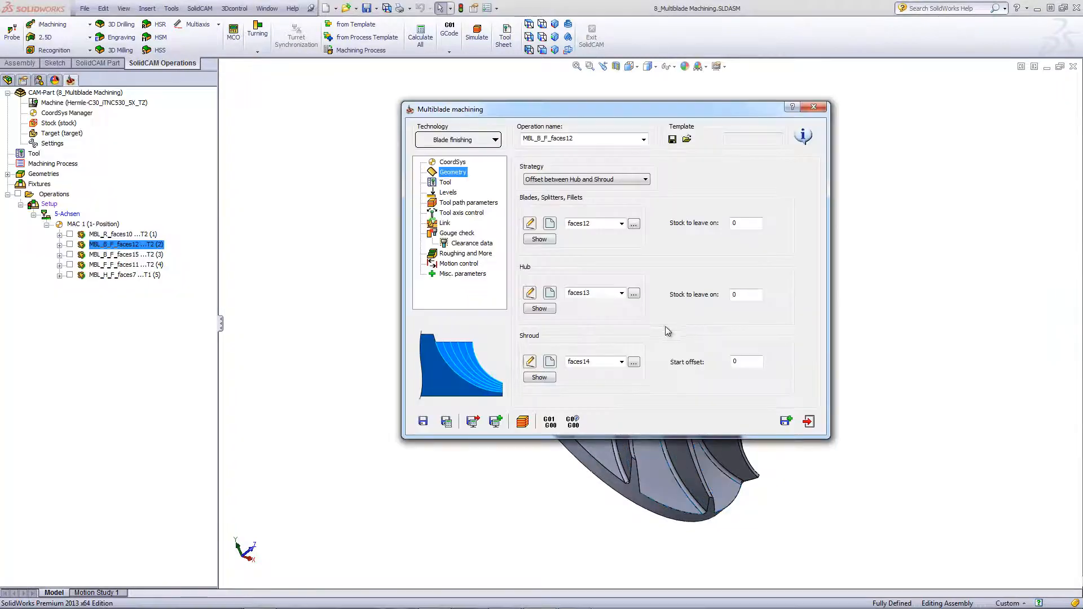
click(540, 377)
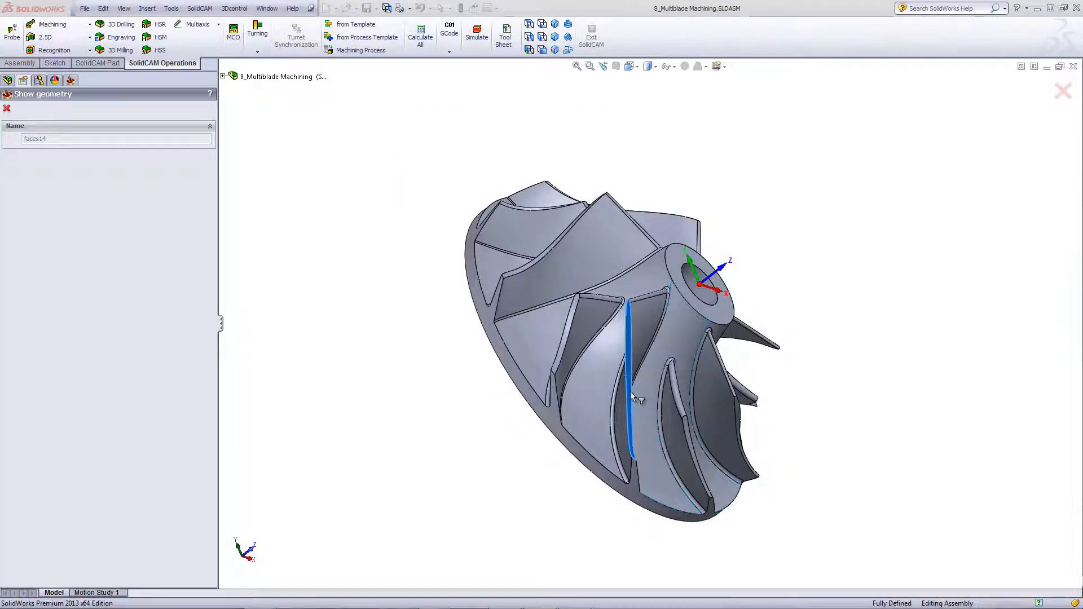
click(7, 108)
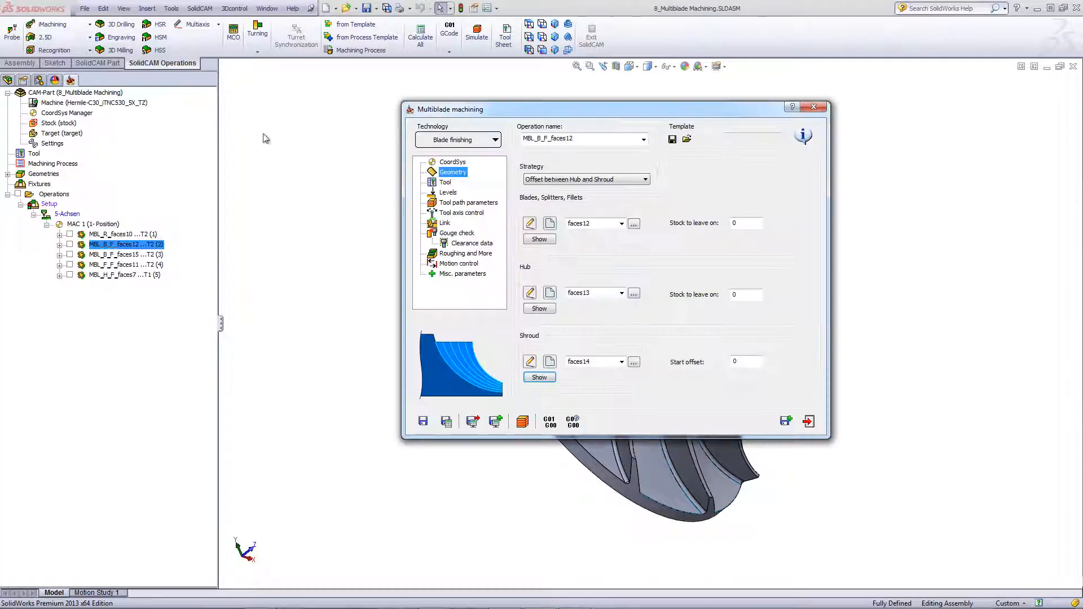
- Review the blade finishing operation's tool data and its contour, layer and area tool path parameters
click(445, 182)
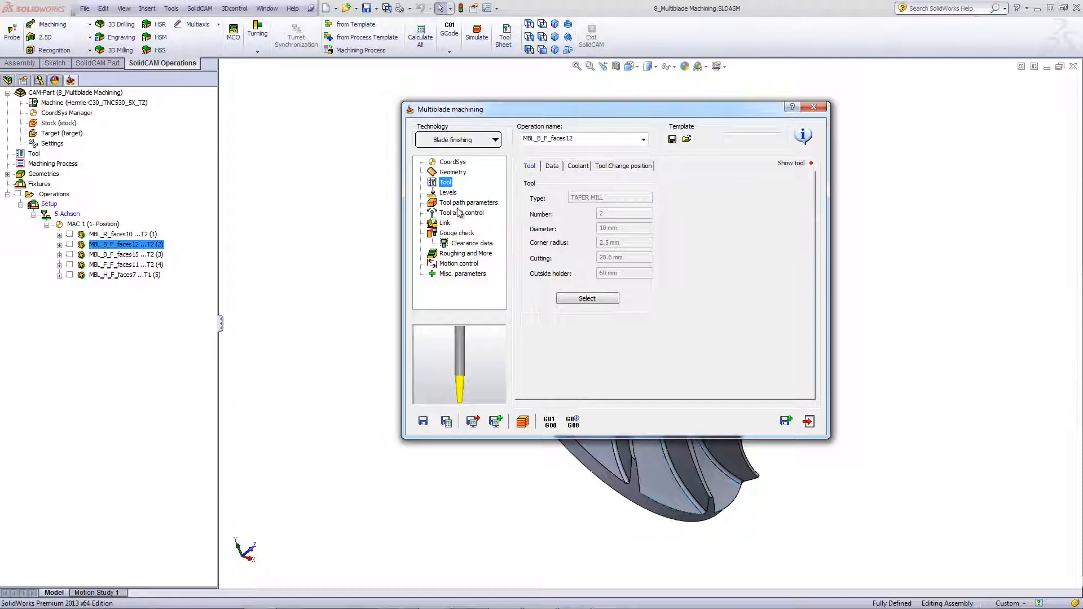
click(459, 204)
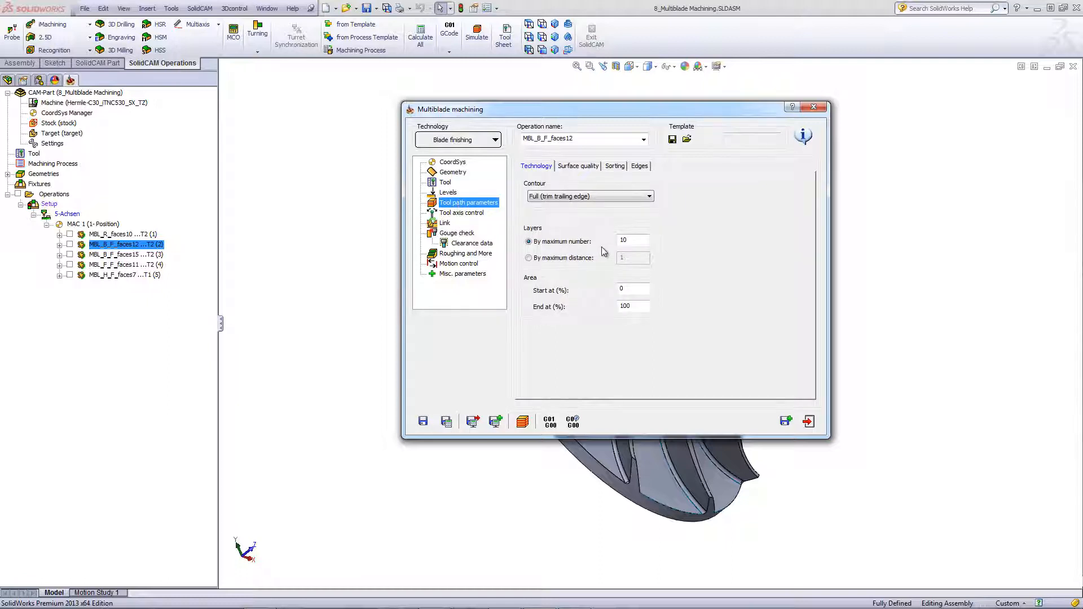
mouse_move(628, 242)
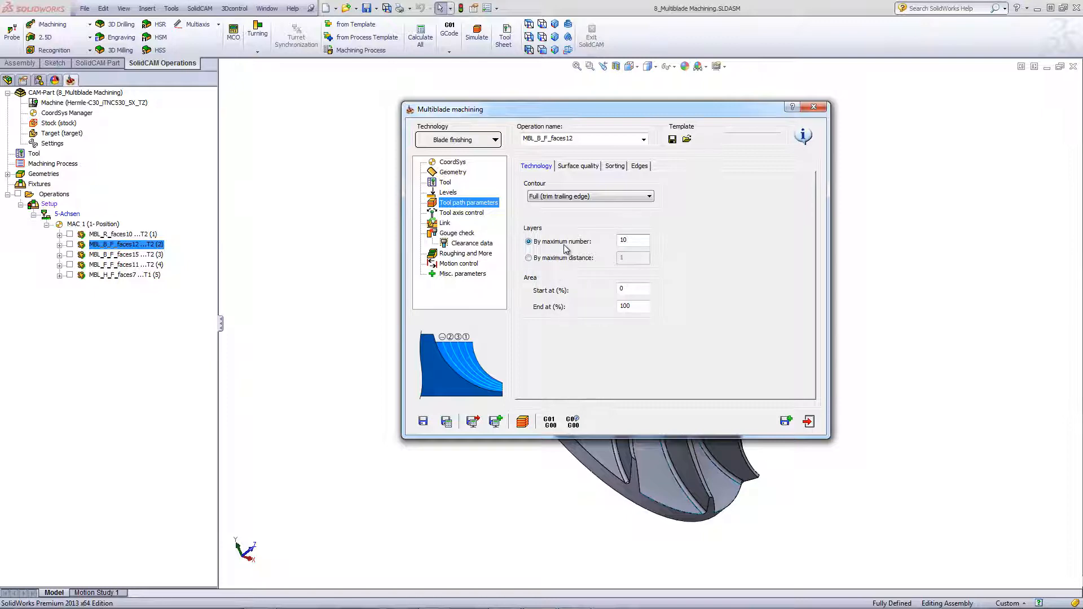
- Simulate the blade finishing operation in Host CAD mode, inspect the tool path on the blade up close and exit the simulation
click(522, 422)
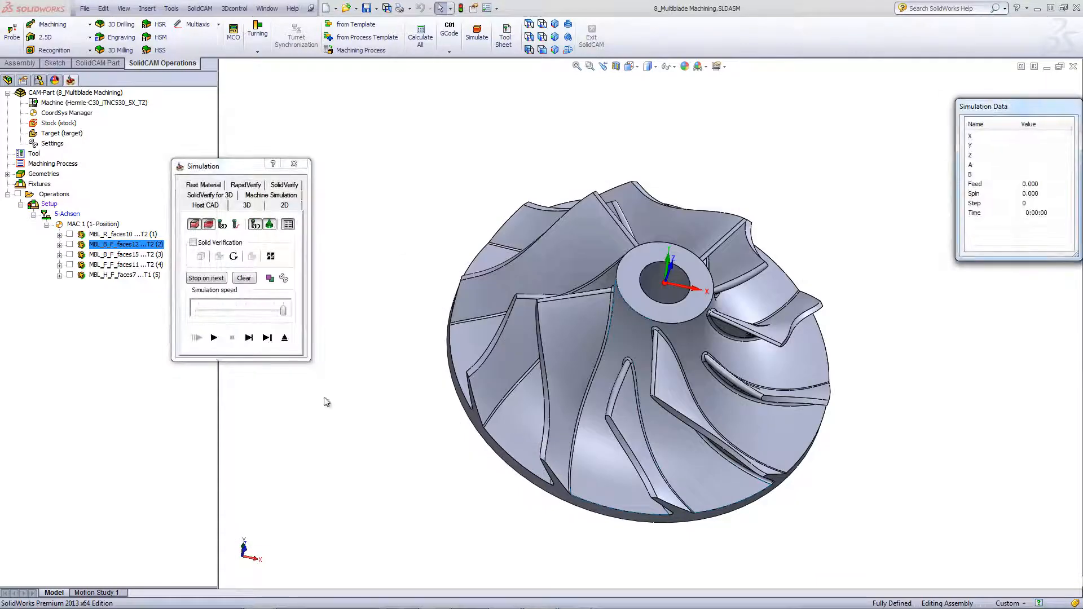
click(216, 338)
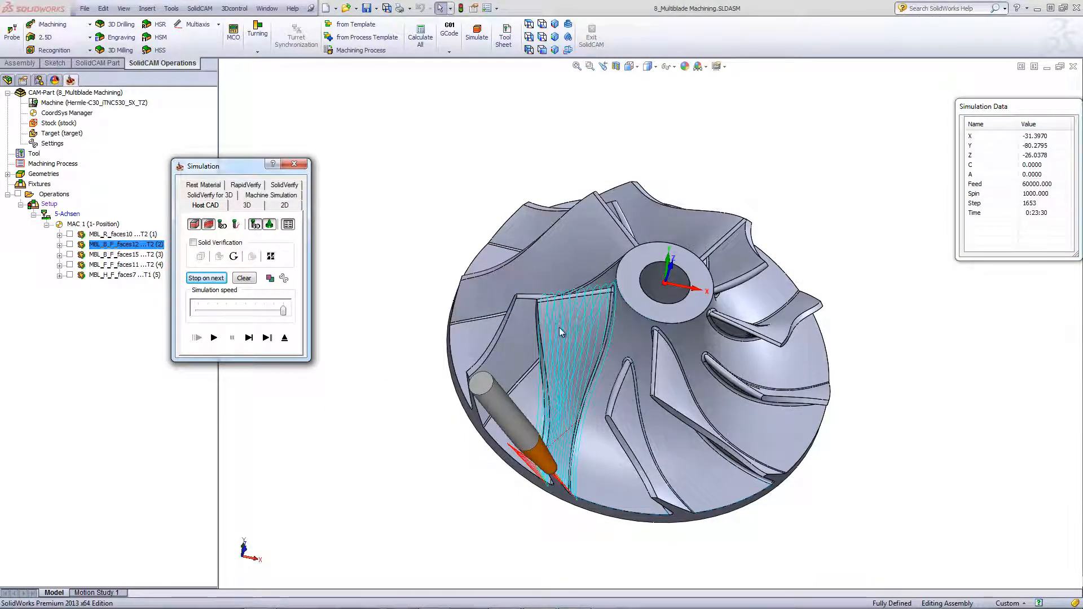
scroll(560, 328, down, 3)
scroll(560, 327, down, 2)
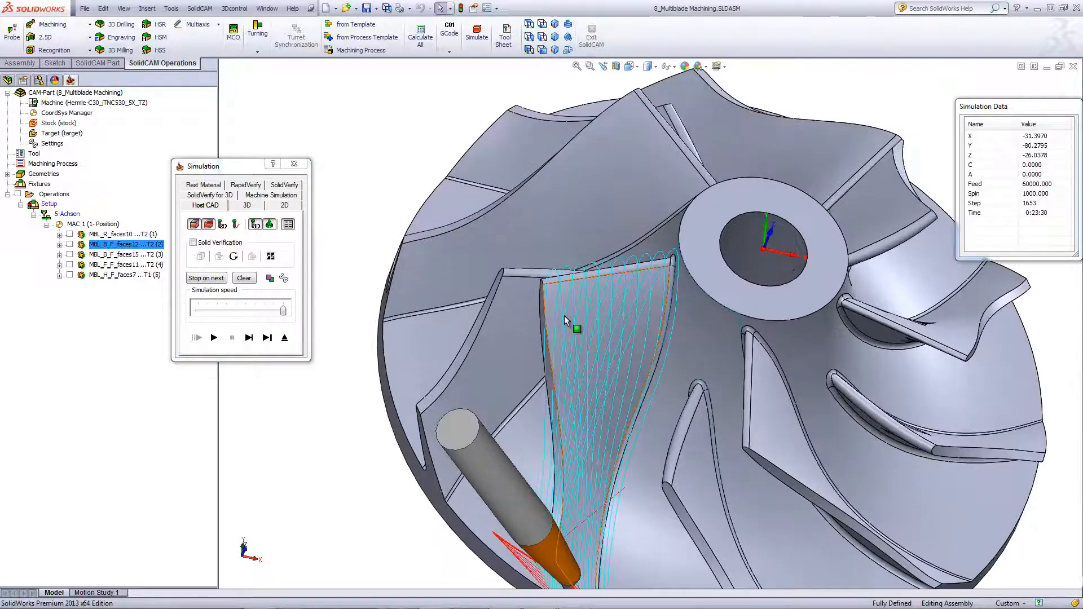
middle_drag(564, 316, 584, 304)
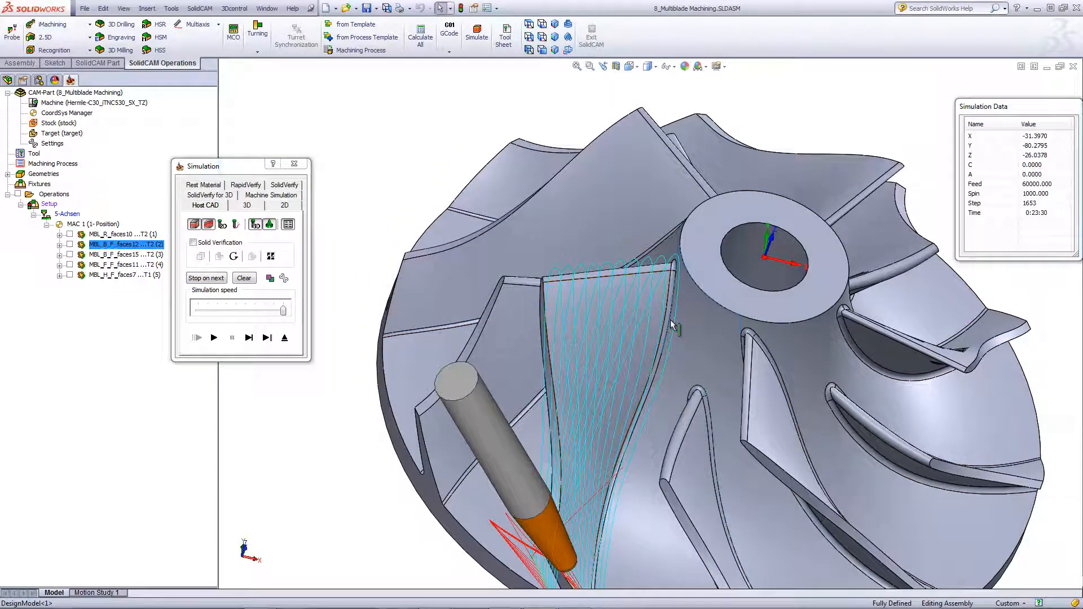
click(284, 338)
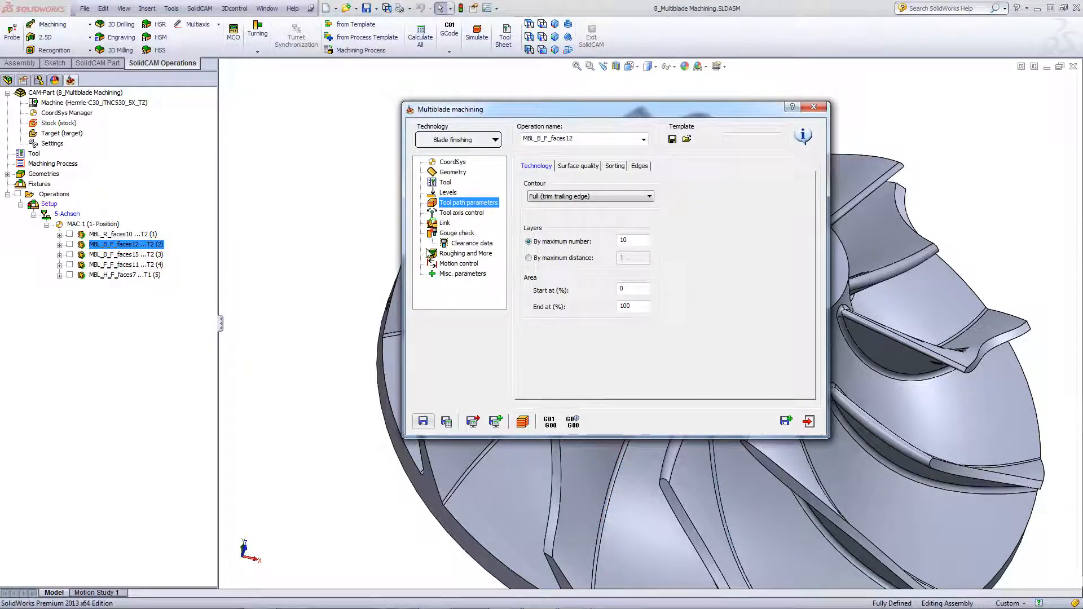
- Review the blade finishing operation's stock and rotation settings and close the operation
click(454, 254)
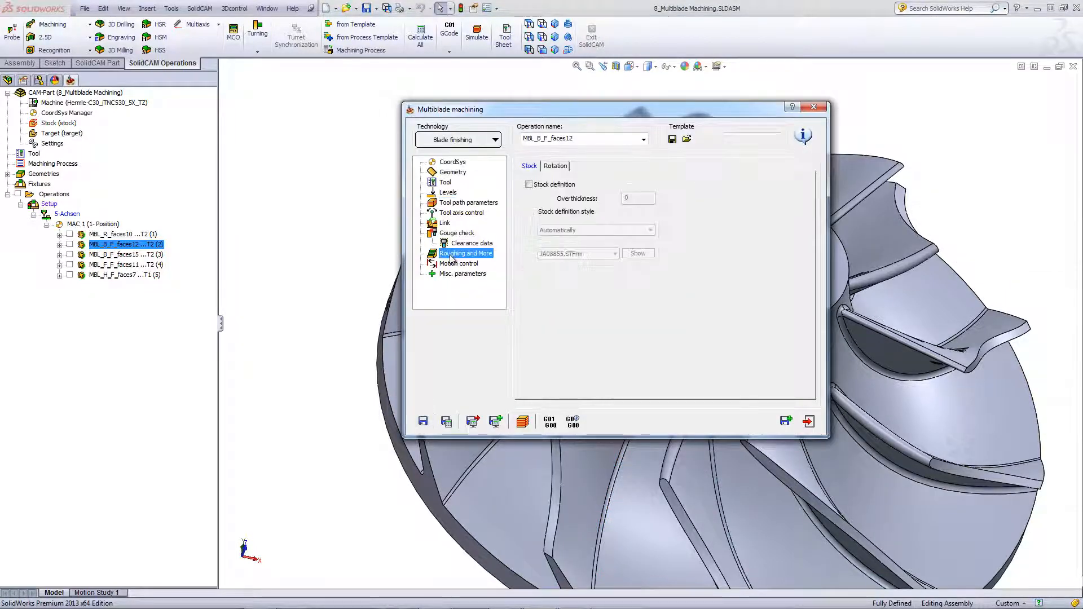
click(555, 167)
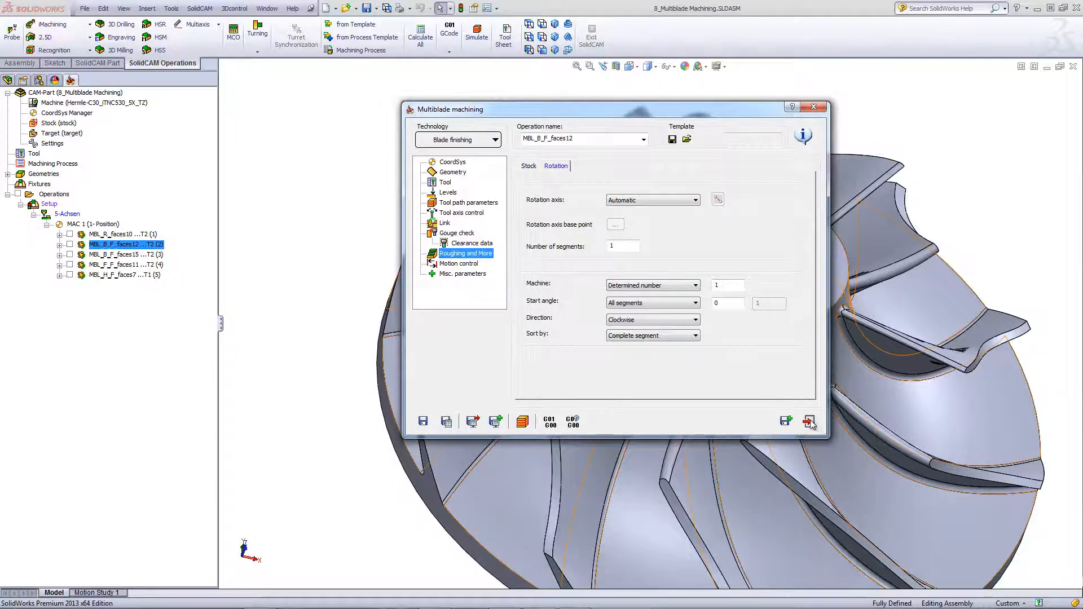
click(783, 423)
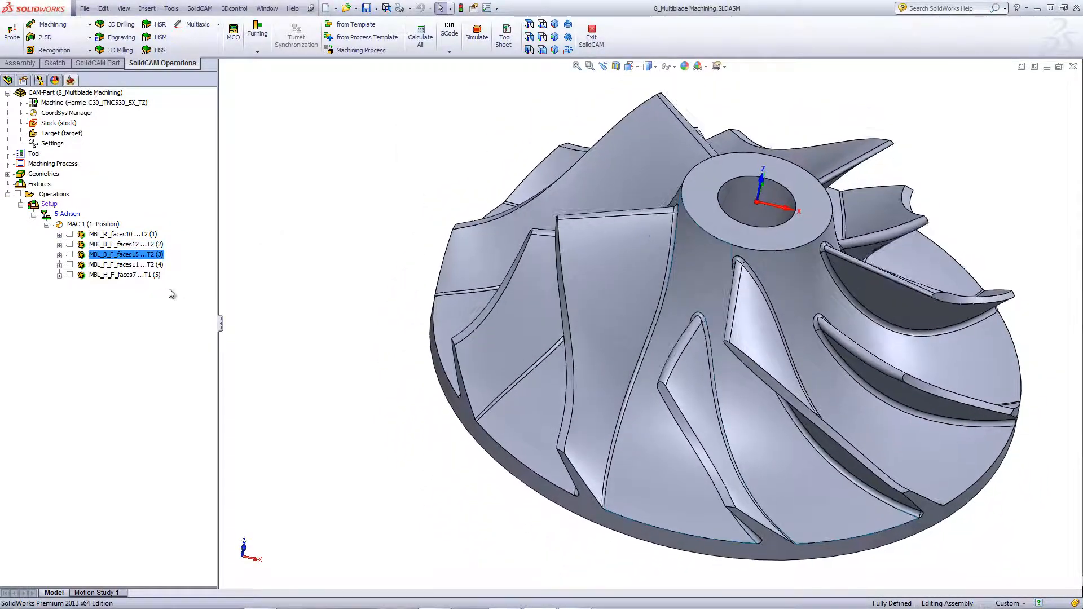
- Display the tool path of the splitter finishing operation MBL_B_F_faces15 on the model and hide it again
click(69, 255)
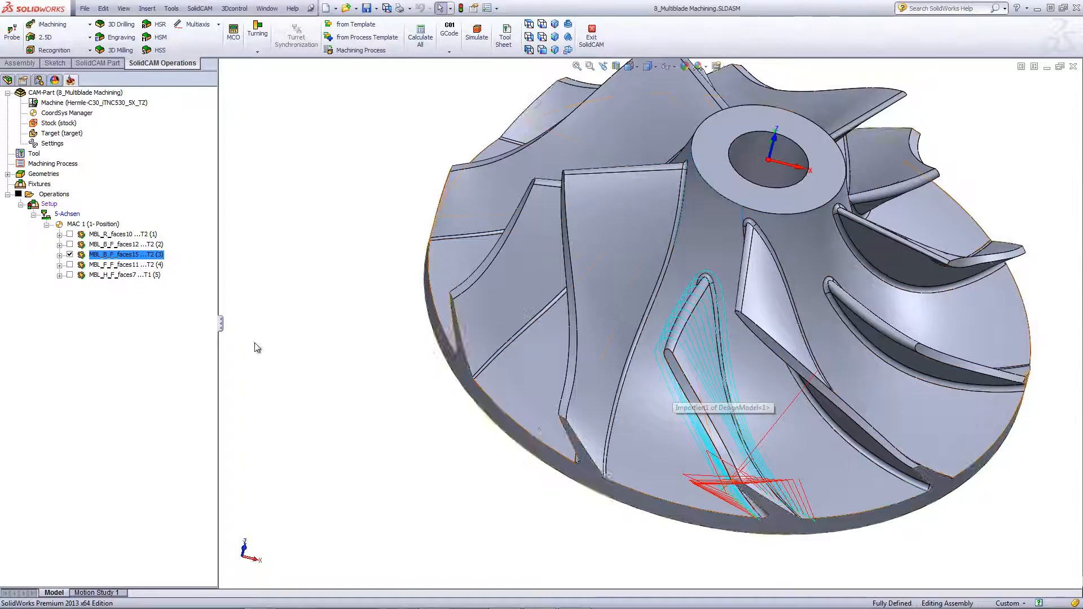
click(70, 255)
- Open the fillet finishing operation MBL_F_F_faces11 and show its blade geometry faces11 and hub geometry faces8 on the model
double_click(100, 265)
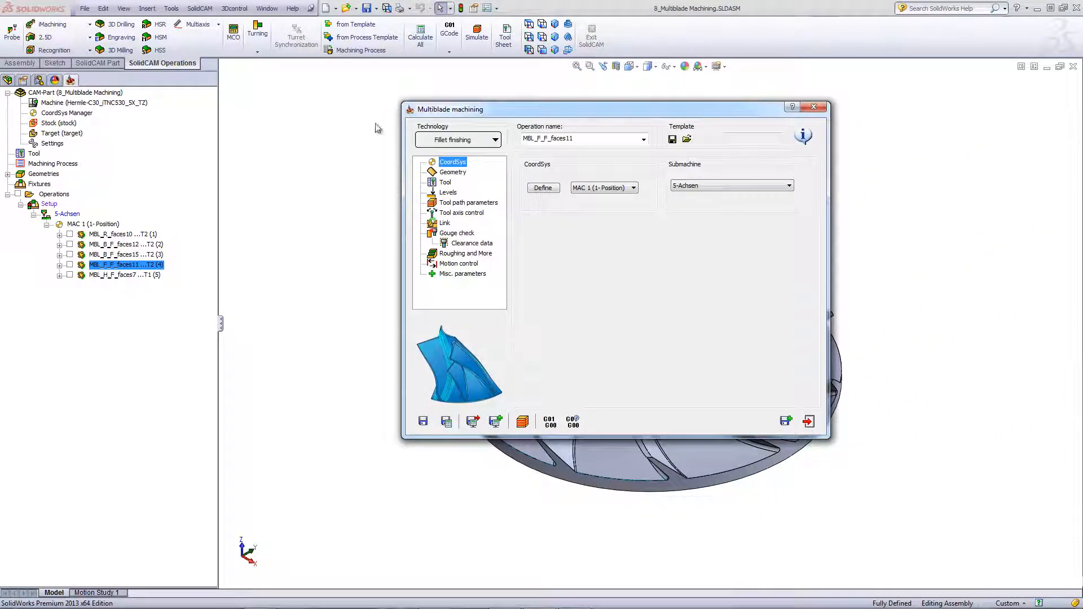
click(452, 172)
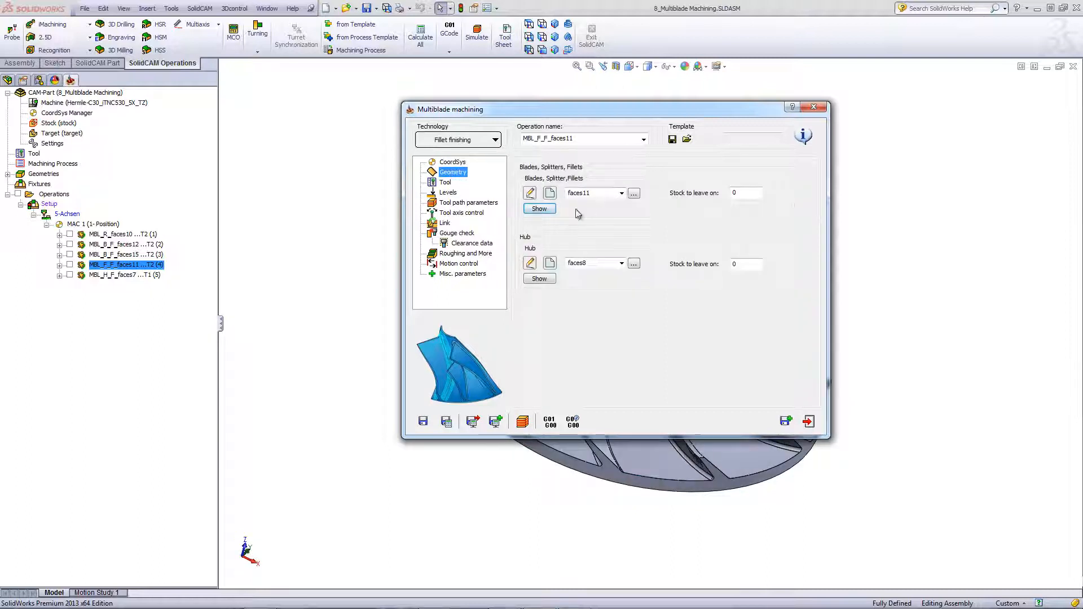
click(539, 209)
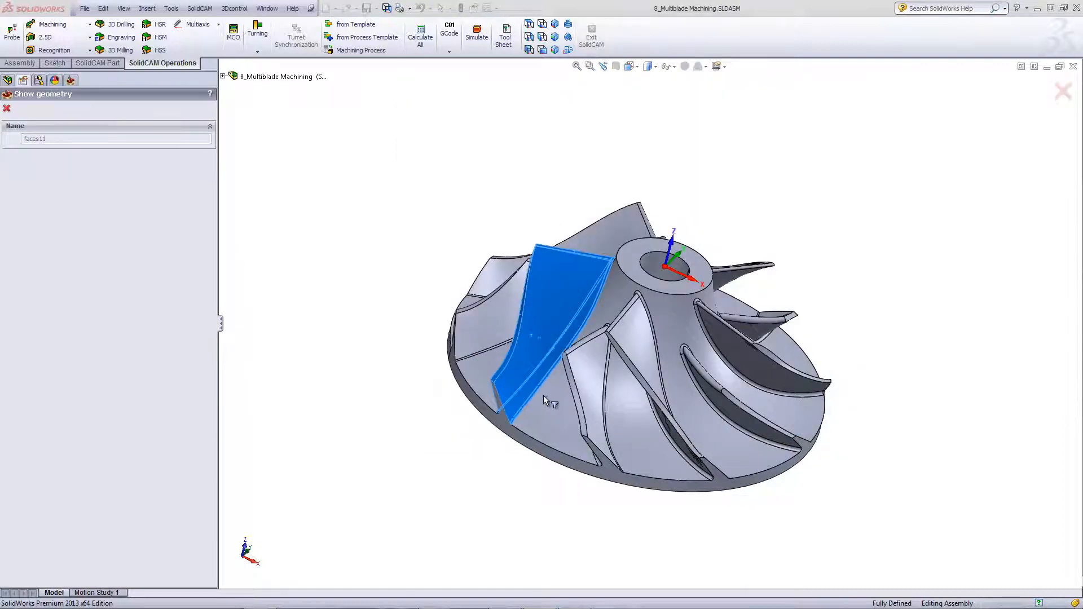
click(7, 109)
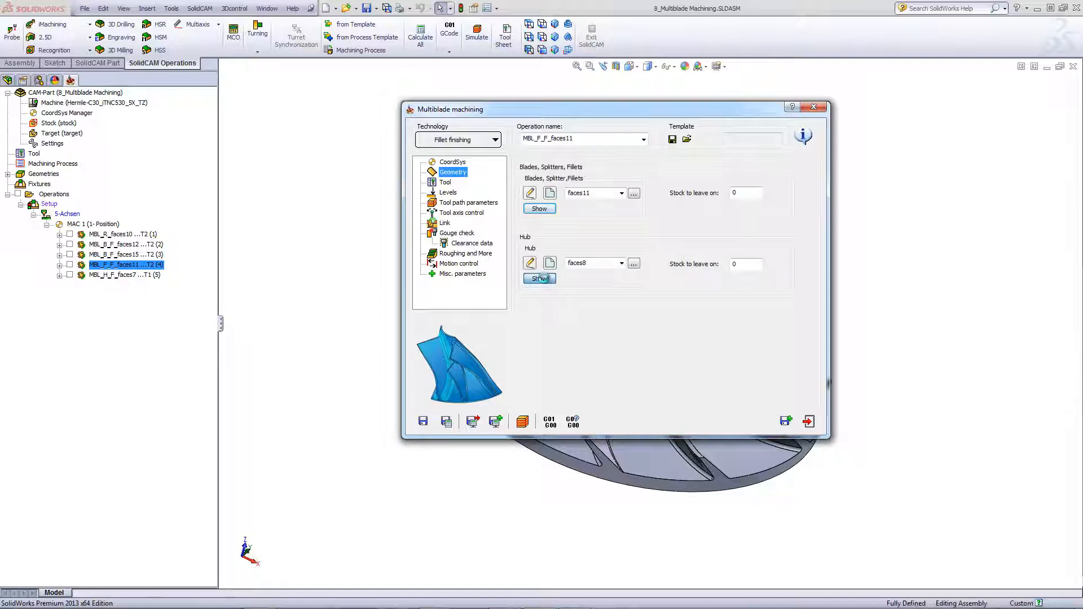
click(542, 279)
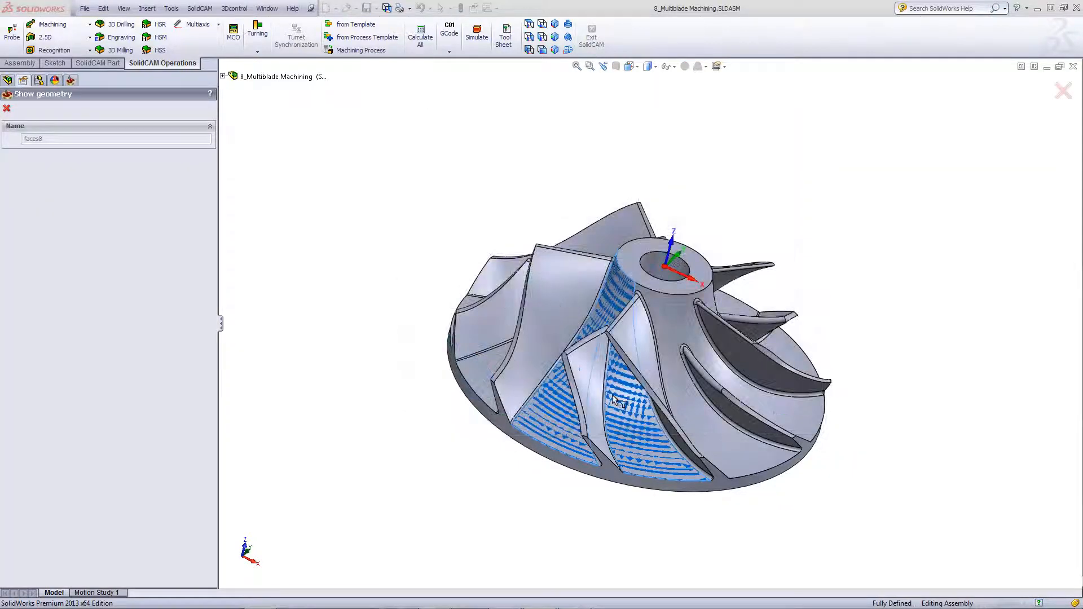
click(7, 109)
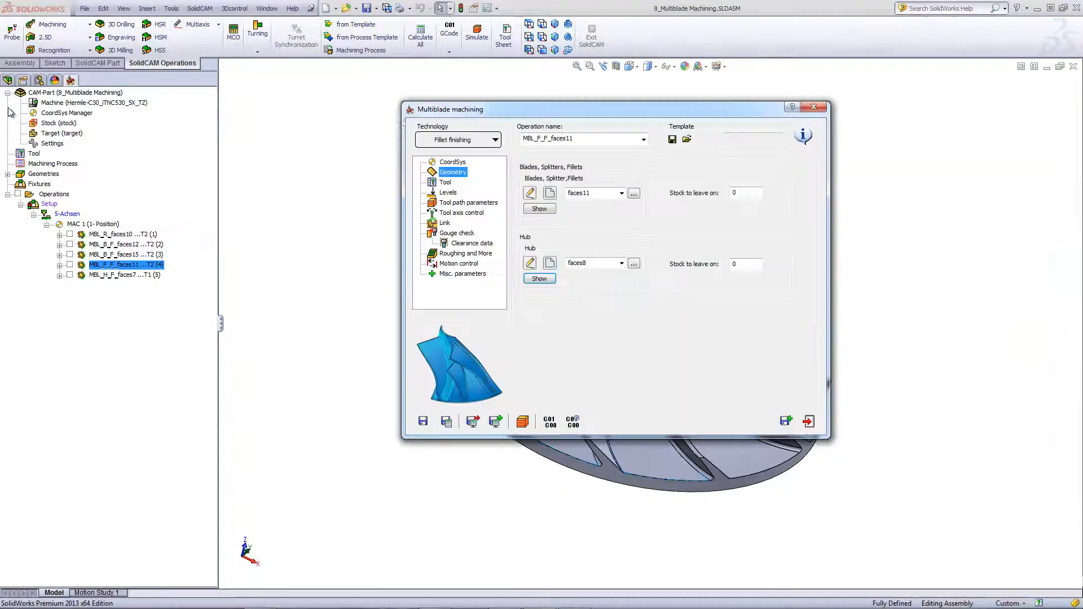
- Review the fillet finishing operation's tool and its blade-side and hub-side area options in the tool path parameters
click(446, 183)
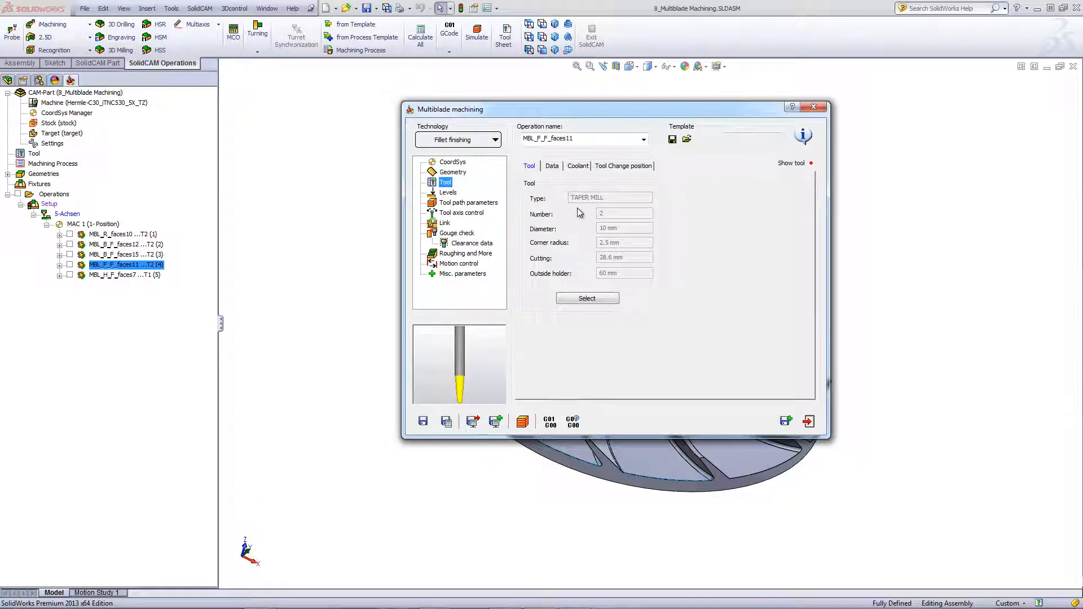
click(471, 204)
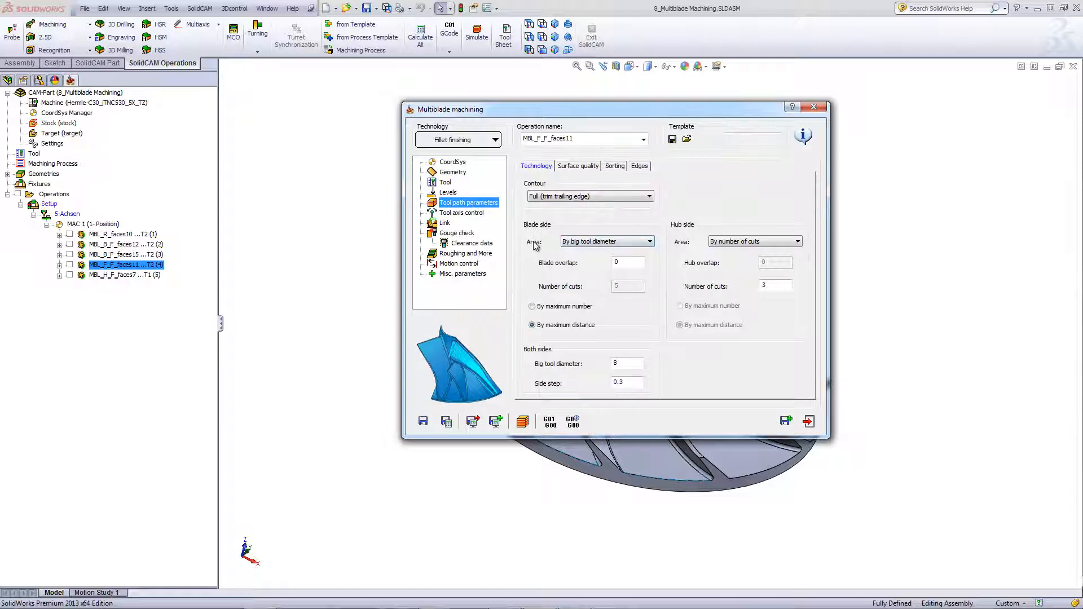
click(577, 242)
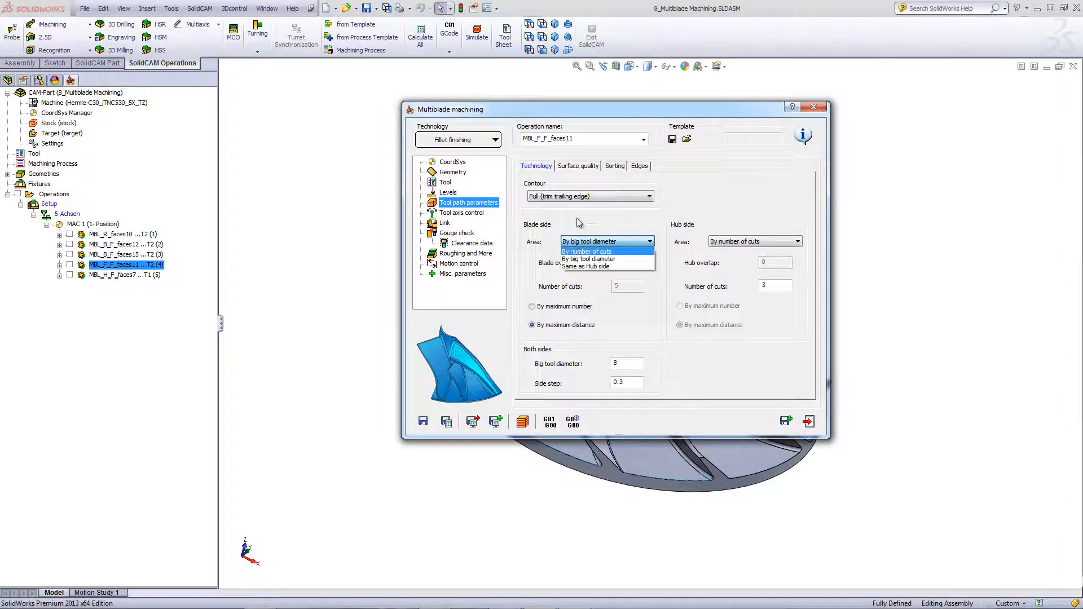
click(587, 260)
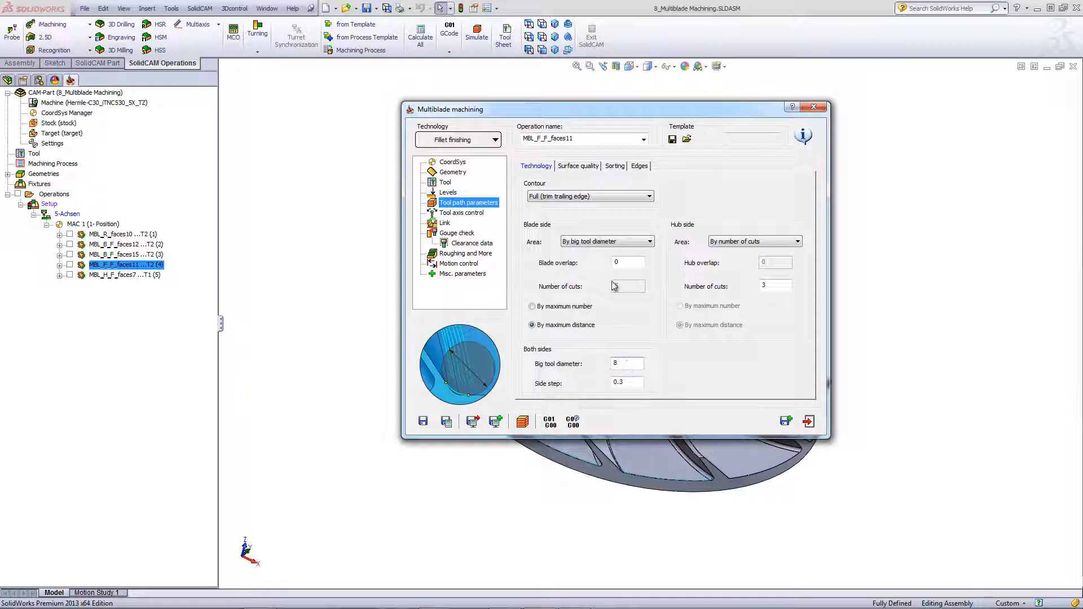
click(624, 263)
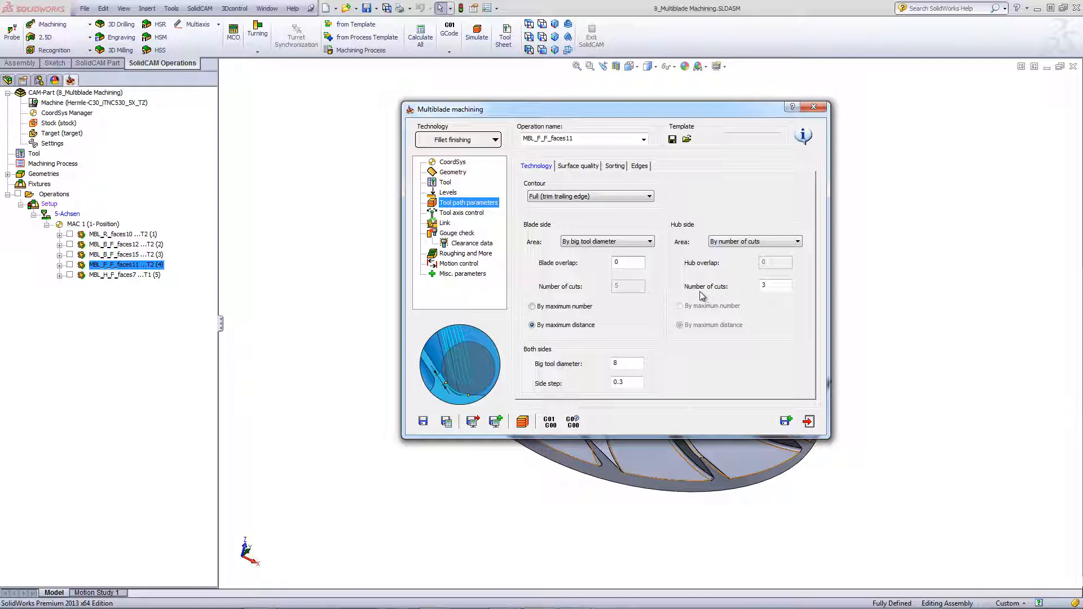
click(755, 246)
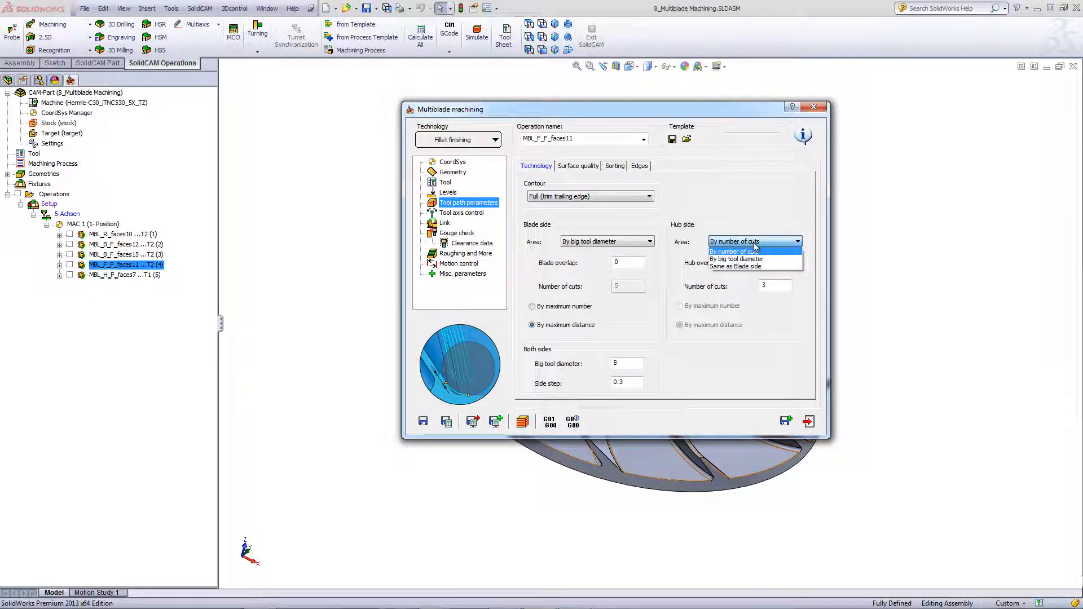
click(746, 210)
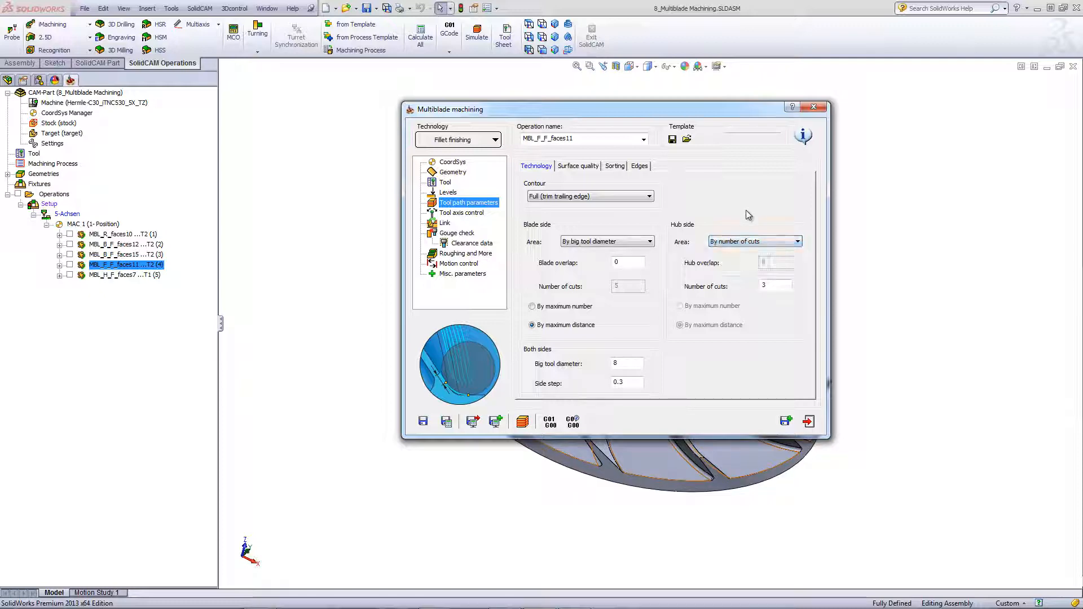
- Simulate the fillet finishing operation in Host CAD mode, inspect the tool path along the blade fillet up close and exit the simulation
click(523, 424)
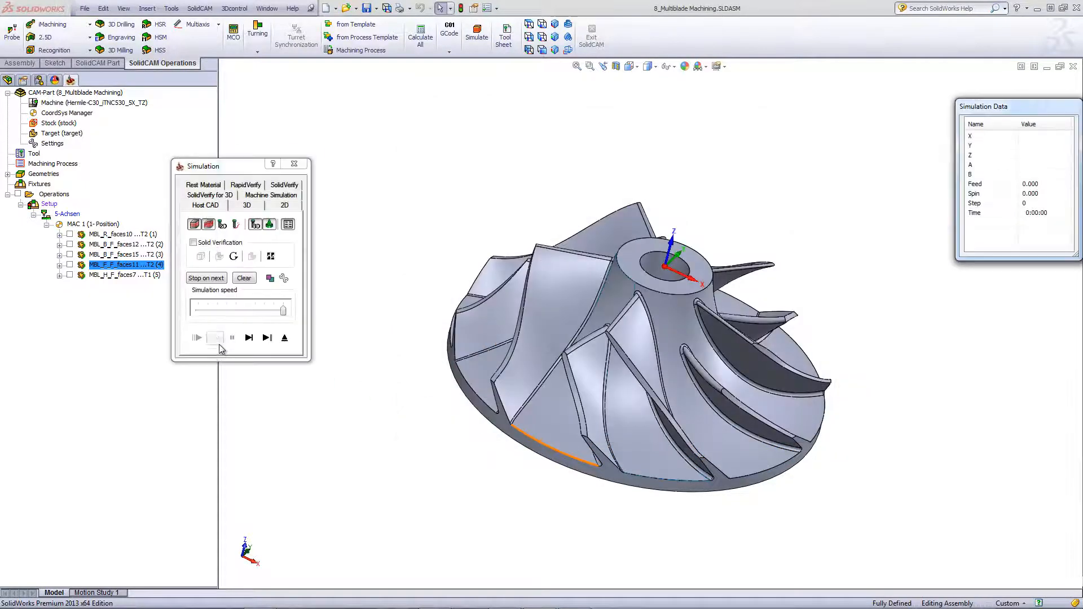
click(214, 338)
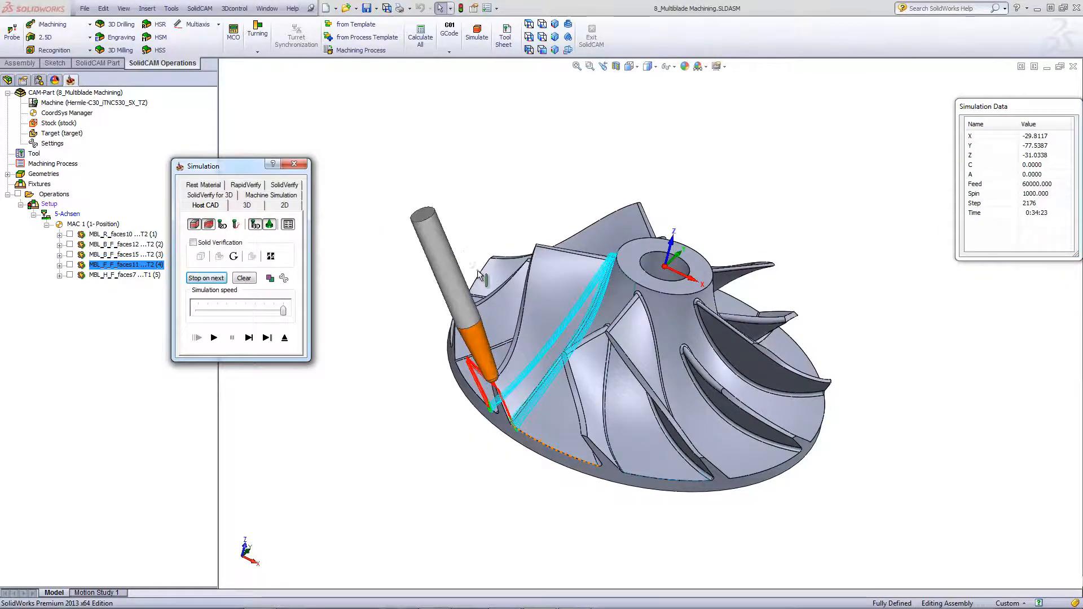
scroll(562, 343, down, 5)
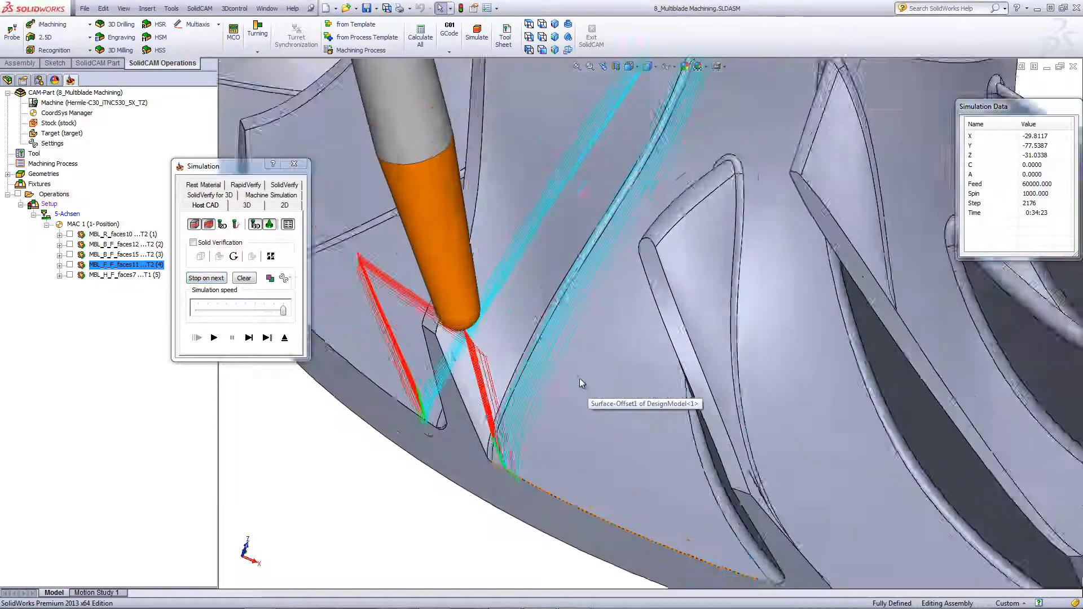
mouse_move(562, 344)
middle_down()
mouse_move(553, 276)
mouse_move(571, 318)
mouse_move(567, 337)
middle_up()
scroll(570, 341, up, 5)
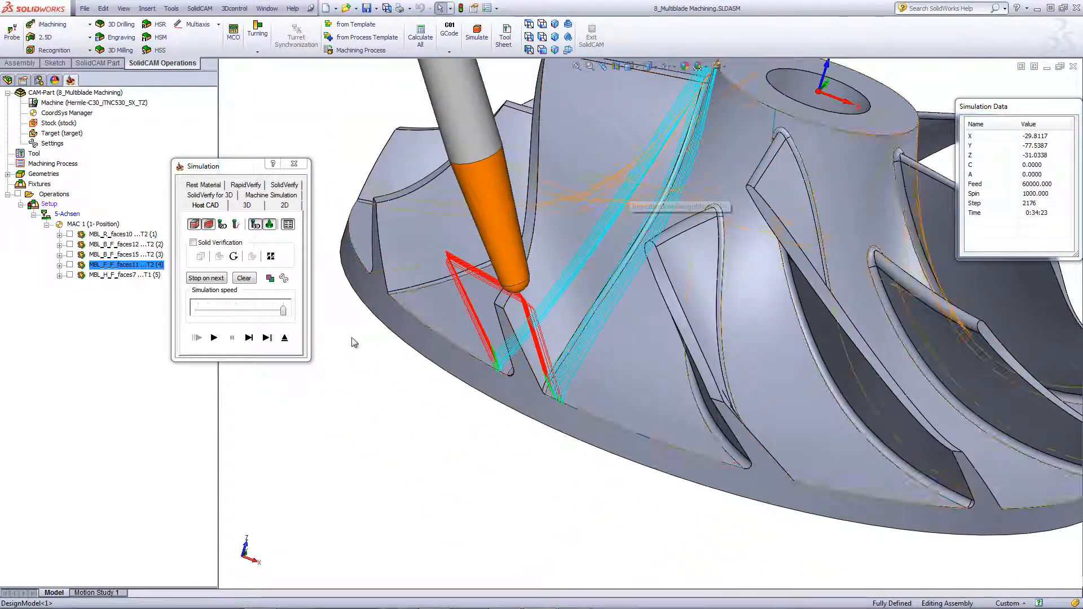
click(249, 337)
click(286, 338)
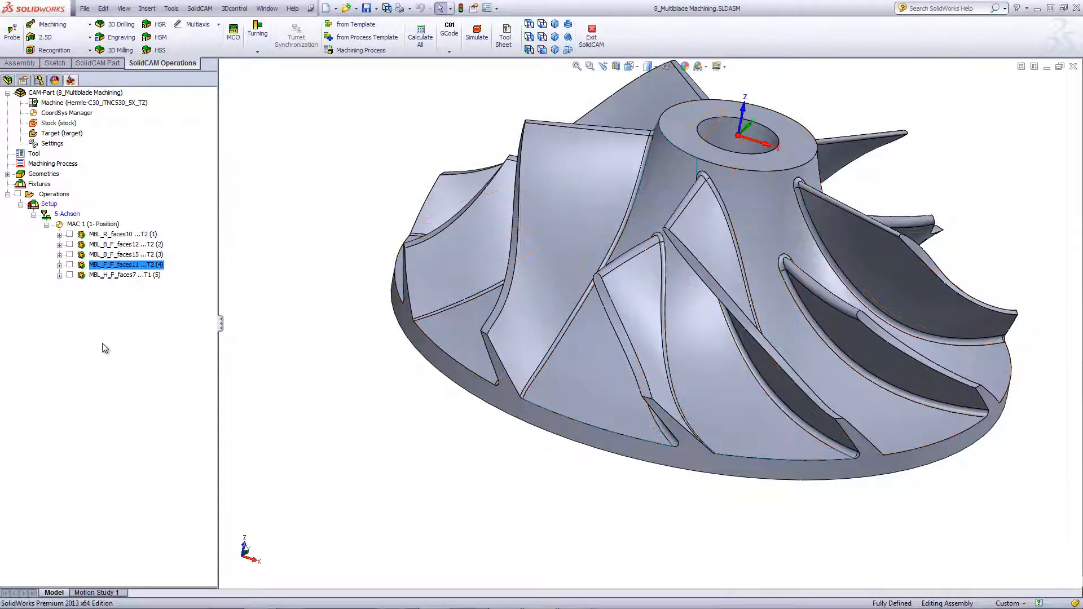
- Open the hub finishing operation MBL_H_F_faces7 and review its geometry, tool and slice settings
double_click(115, 275)
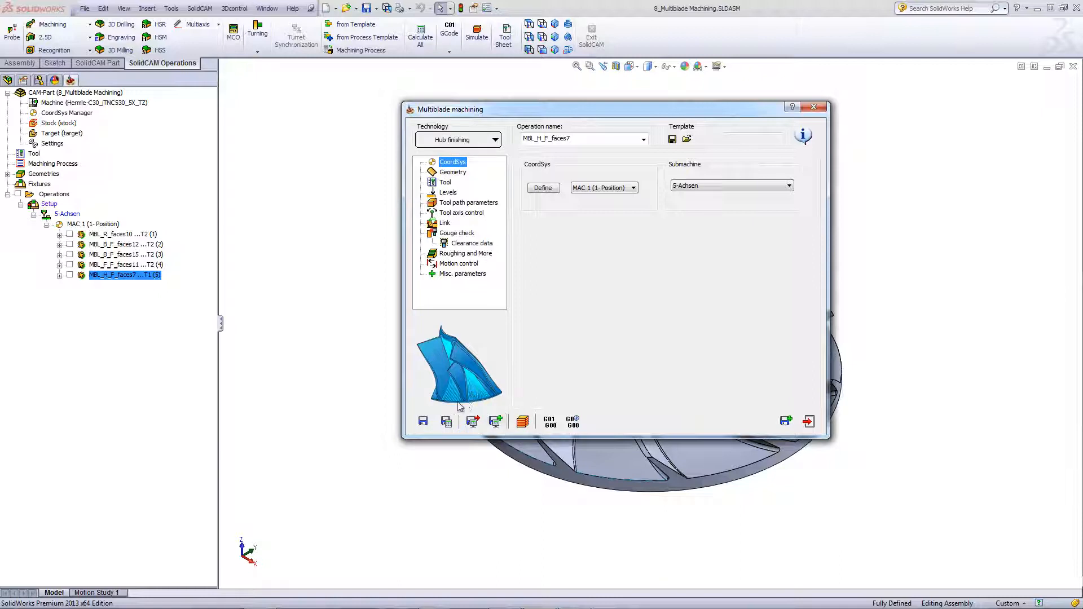
click(453, 172)
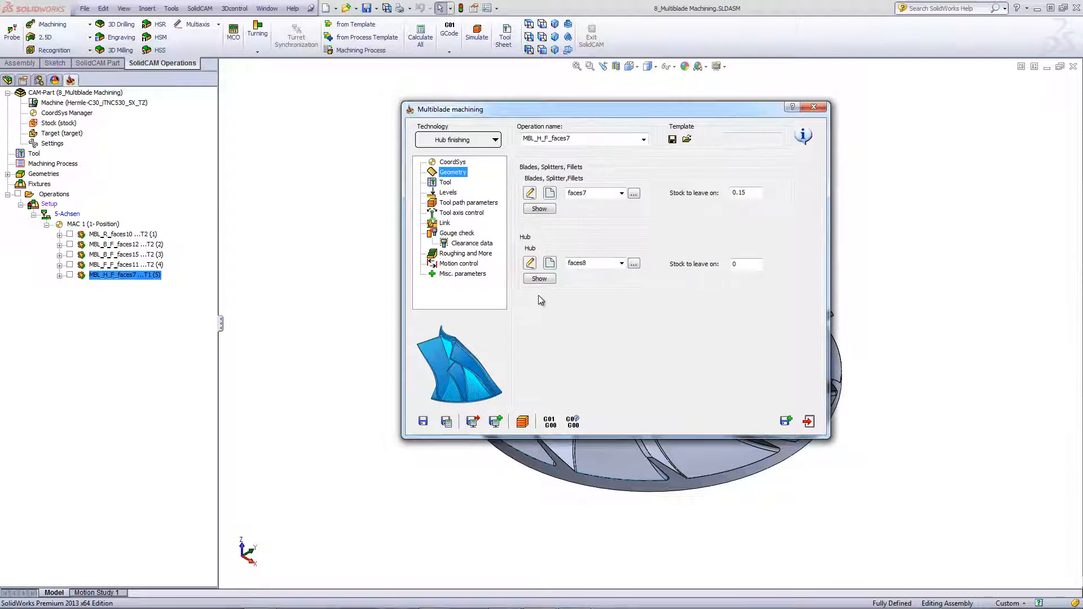
click(445, 183)
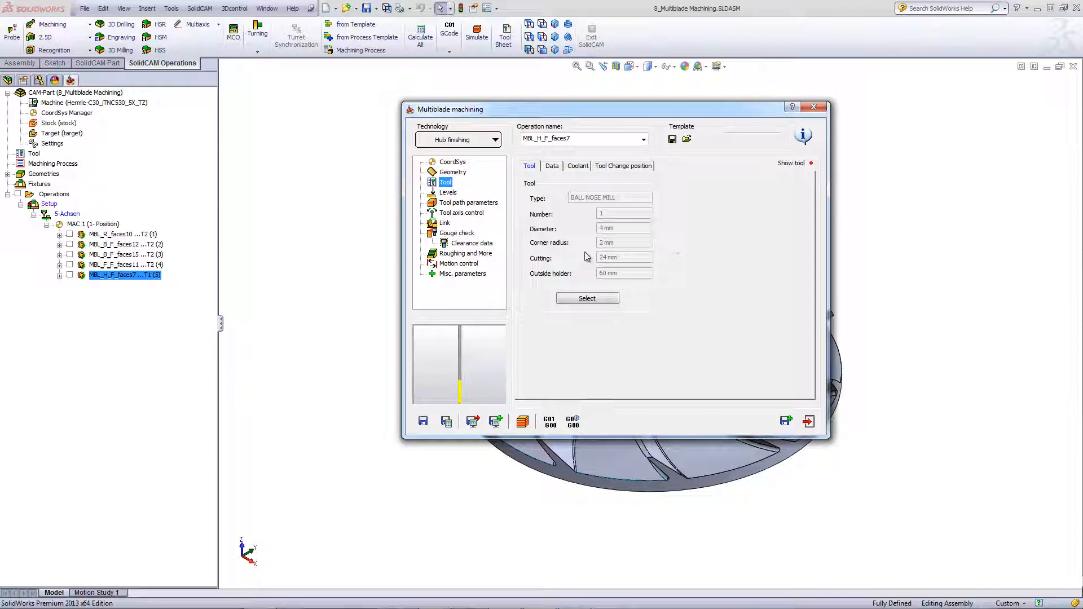
click(458, 205)
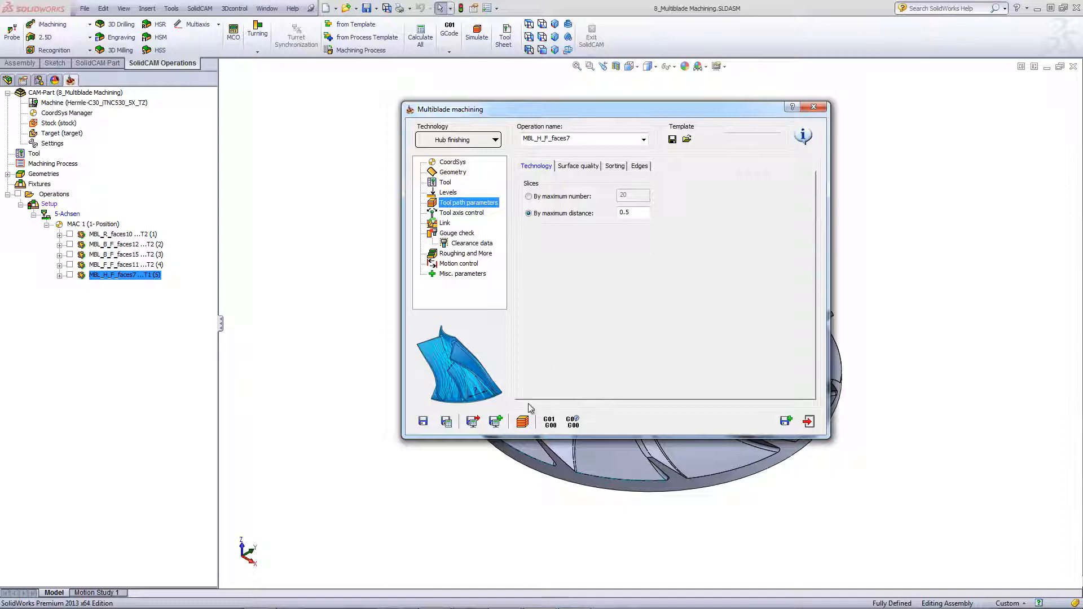
- Simulate the hub finishing operation in Host CAD mode and inspect the tool path on the hub surfaces between the blades
click(524, 422)
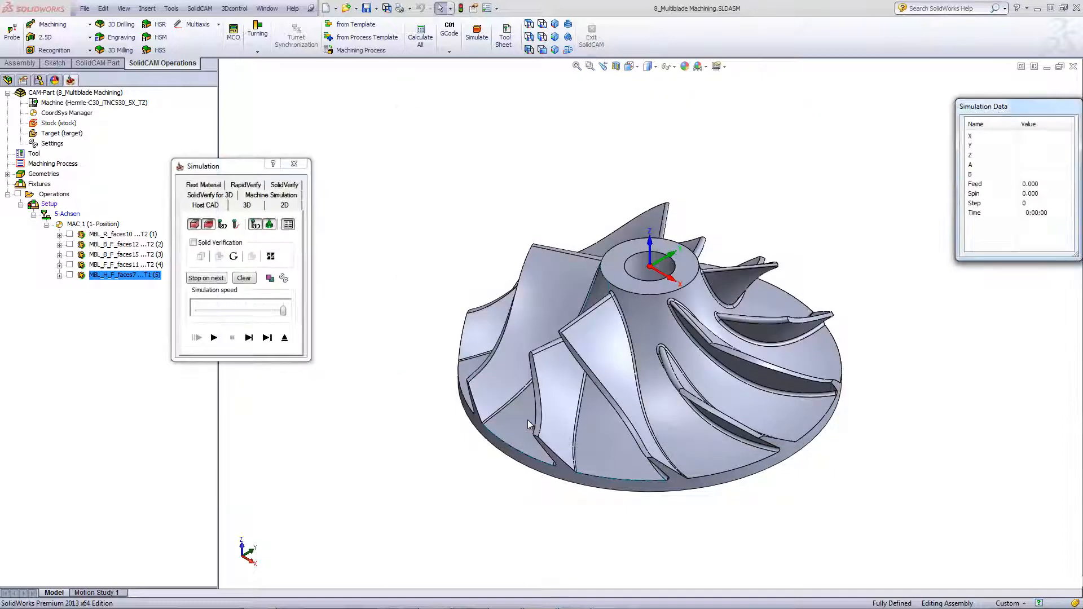
click(220, 340)
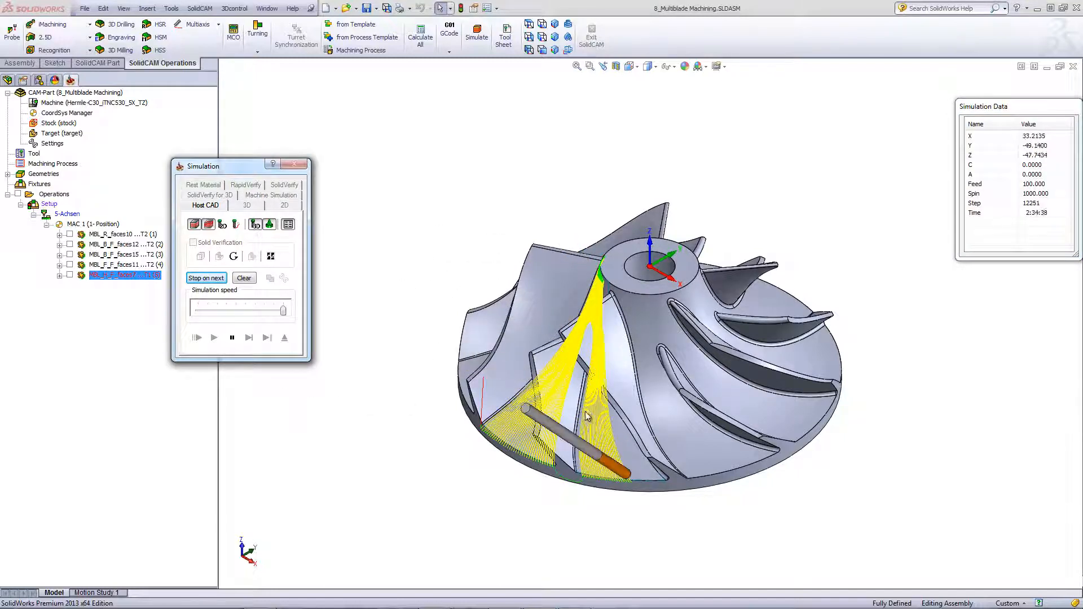
middle_drag(629, 398, 636, 397)
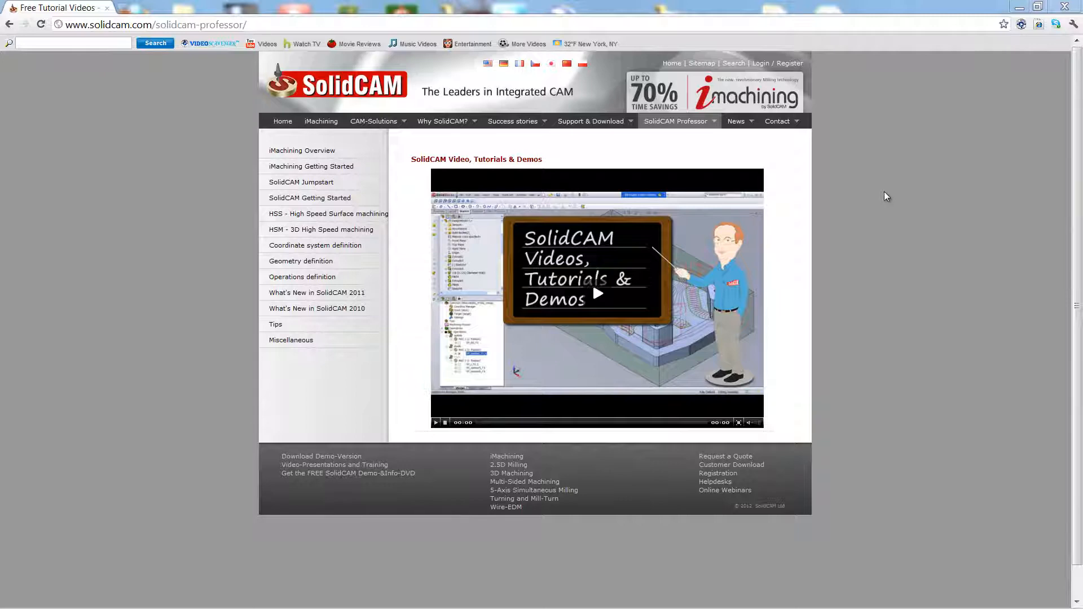
- On the SolidCAM website, show the list of SolidCAM Professor tutorial topics
mouse_move(688, 126)
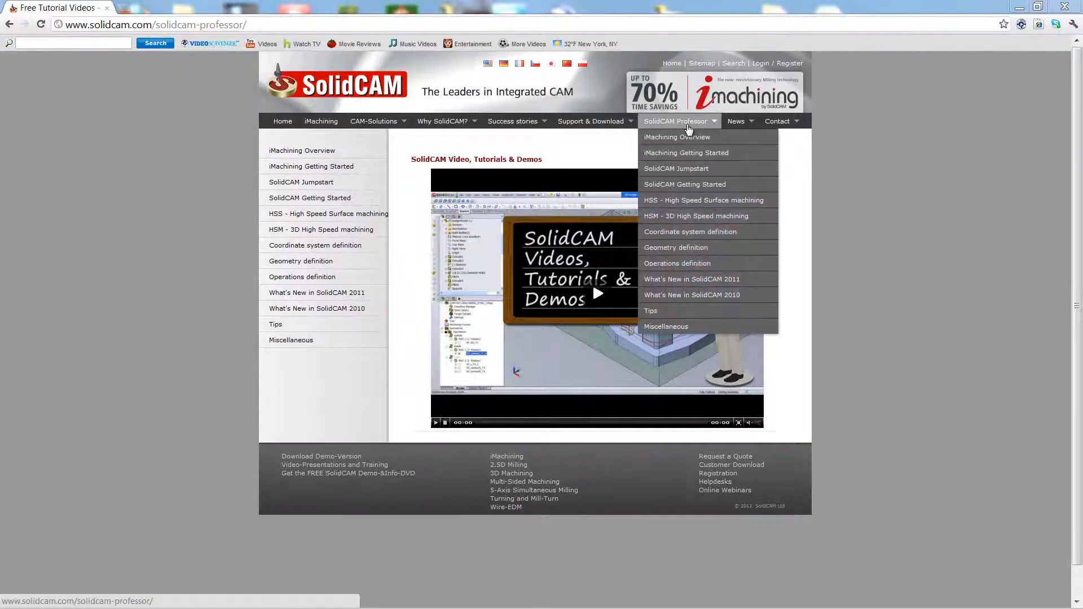